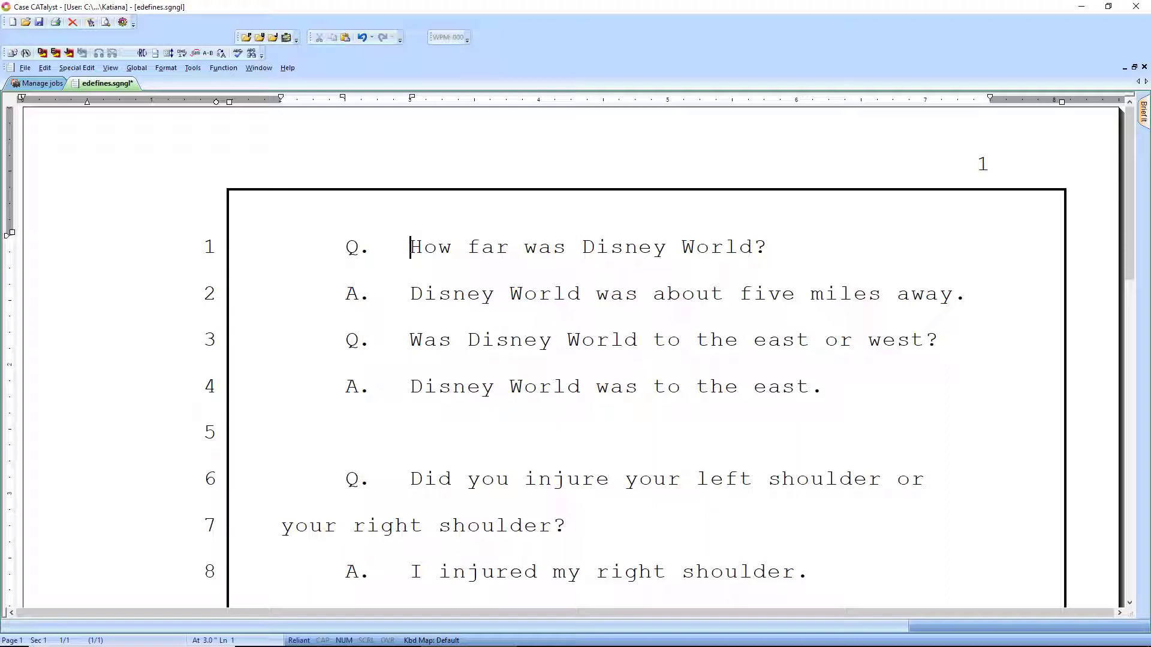
Step: Examine where "Disney World" occurs in the questions and answers on lines 1 to 4
left_click(410, 294)
key("ctrl+Right")
key("Down")
key("ctrl+Right")
key("ctrl+Right")
key("Down")
key("ctrl+Right")
key("Up")
key("Up")
key("Up")
key("ctrl+Left")
key("Right")
Step: Delete "Disney World" from the question on line 1 and retype it in full
key("ctrl+shift+Right")
key("ctrl+shift+Right")
key("Delete")
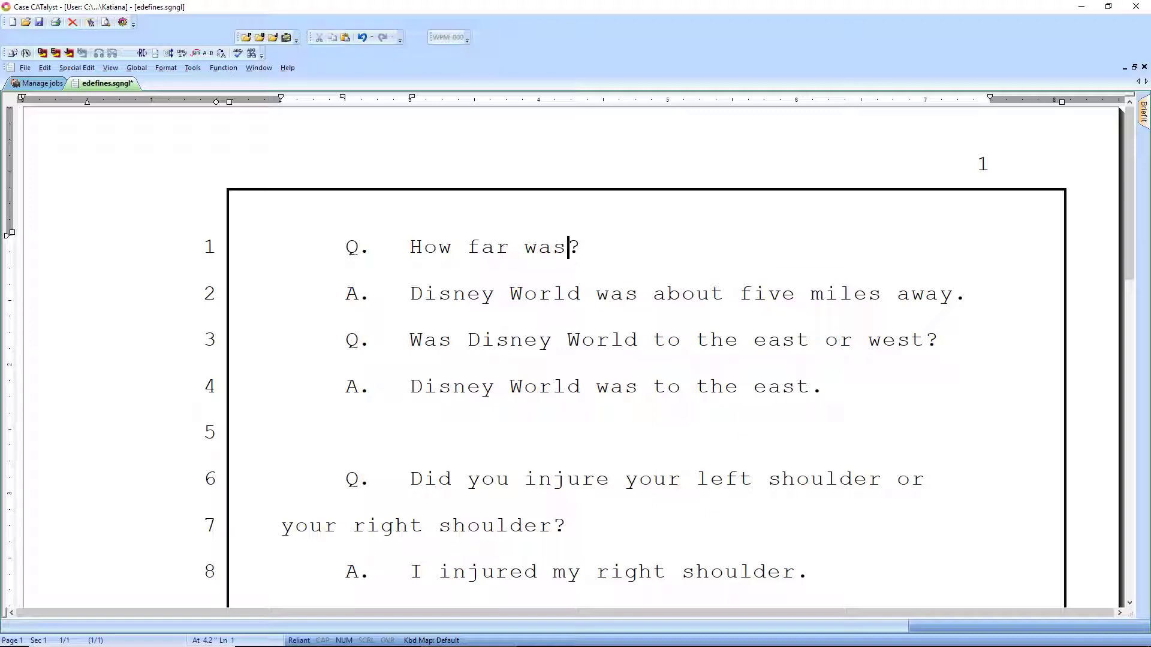
type("Disn")
type("yue")
key("BackSpace")
key("BackSpace")
key("BackSpace")
type("ey W")
type("orld")
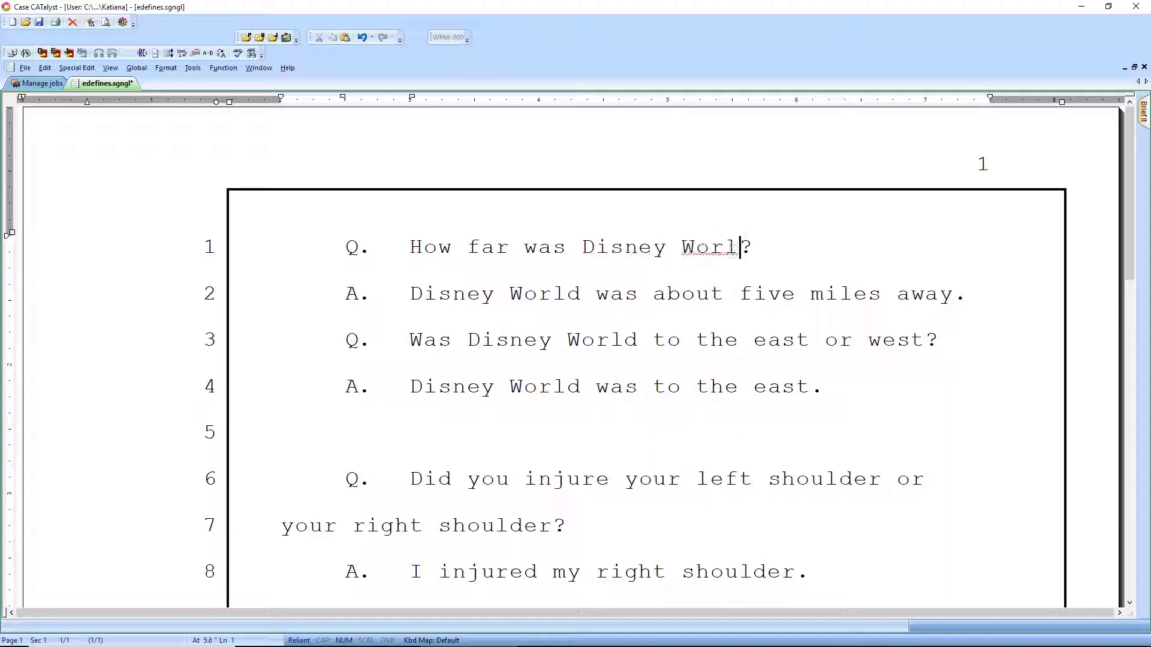
Step: Replace "Disney World" in the question on line 1 with the abbreviation "dw"
key("Left")
key("Left")
key("Left")
key("Left")
key("Left")
key("Left")
key("Right")
key("Left")
key("Left")
key("Left")
key("Left")
key("Left")
key("Left")
key("Left")
key("Left")
key("Right")
key("shift+Right")
key("shift+Right")
key("shift+Right")
key("shift+Right")
key("shift+Right")
key("shift+Right")
key("shift+Right")
key("shift+Right")
key("shift+Right")
key("shift+Right")
key("shift+Right")
key("shift+Right")
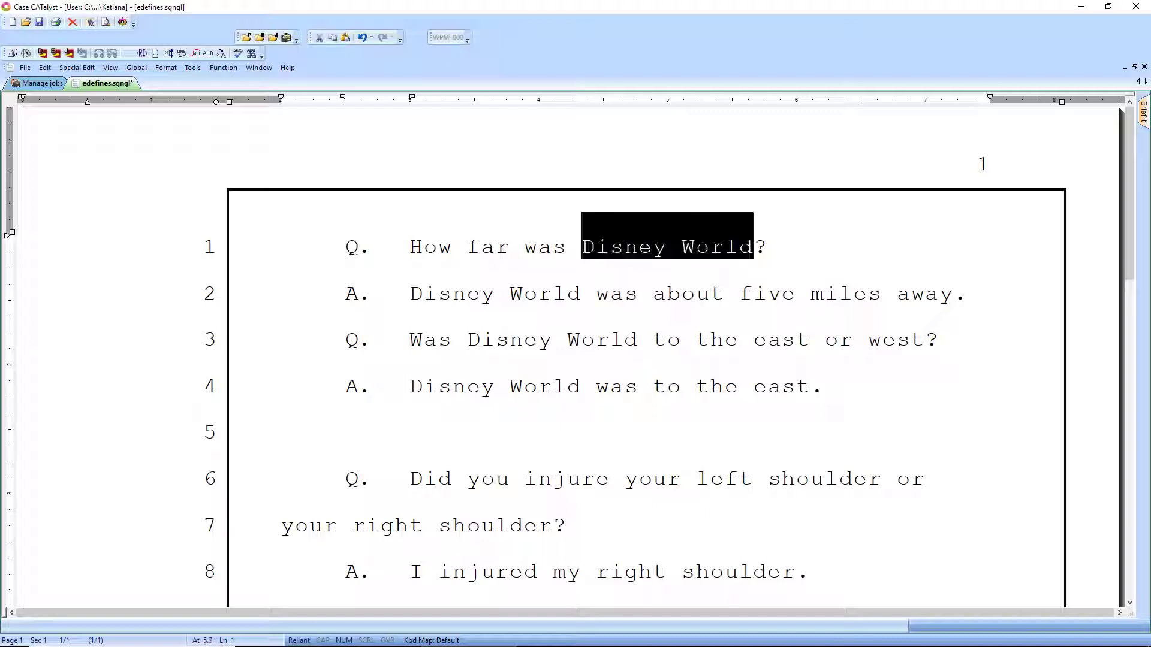
key("Delete")
type("dw")
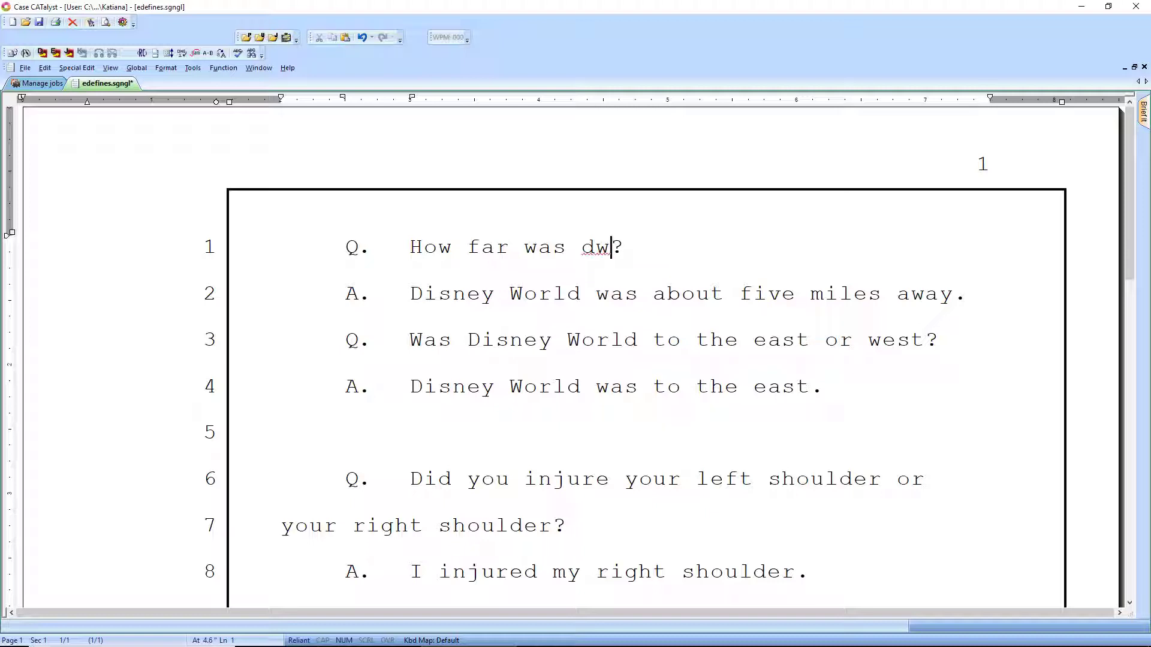
Step: Create an E-Define global for the abbreviation "dw" on line 1 with the new text "Disney World"
key("shift+Left")
key("shift+Left")
key("ctrl+g")
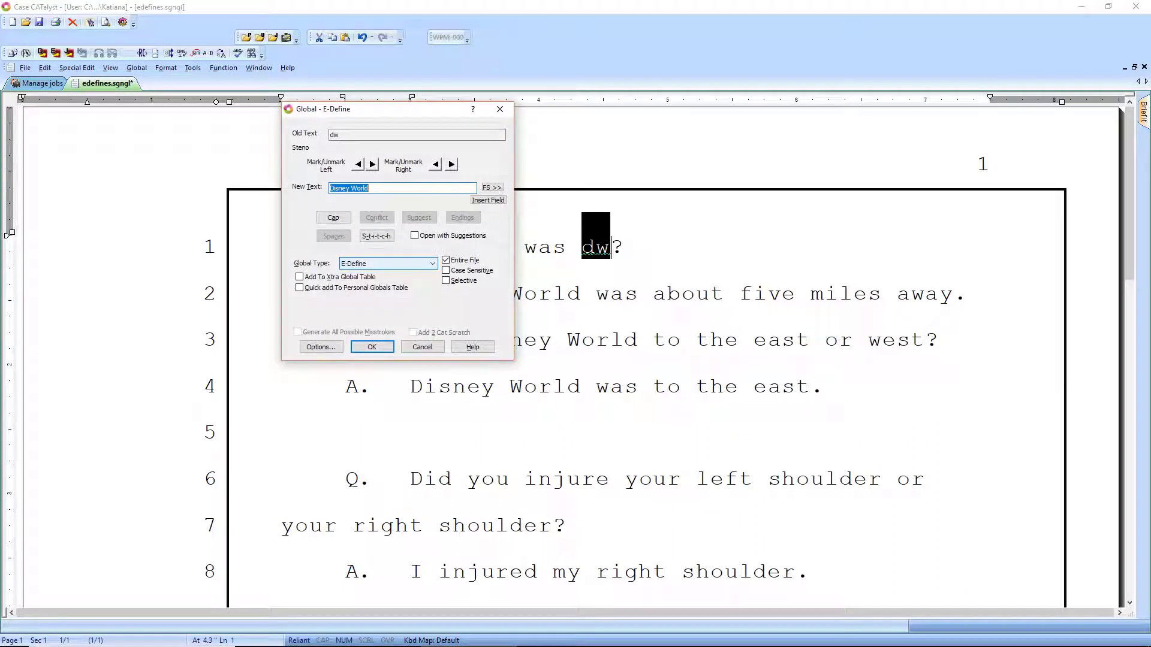
type("Disney Worl")
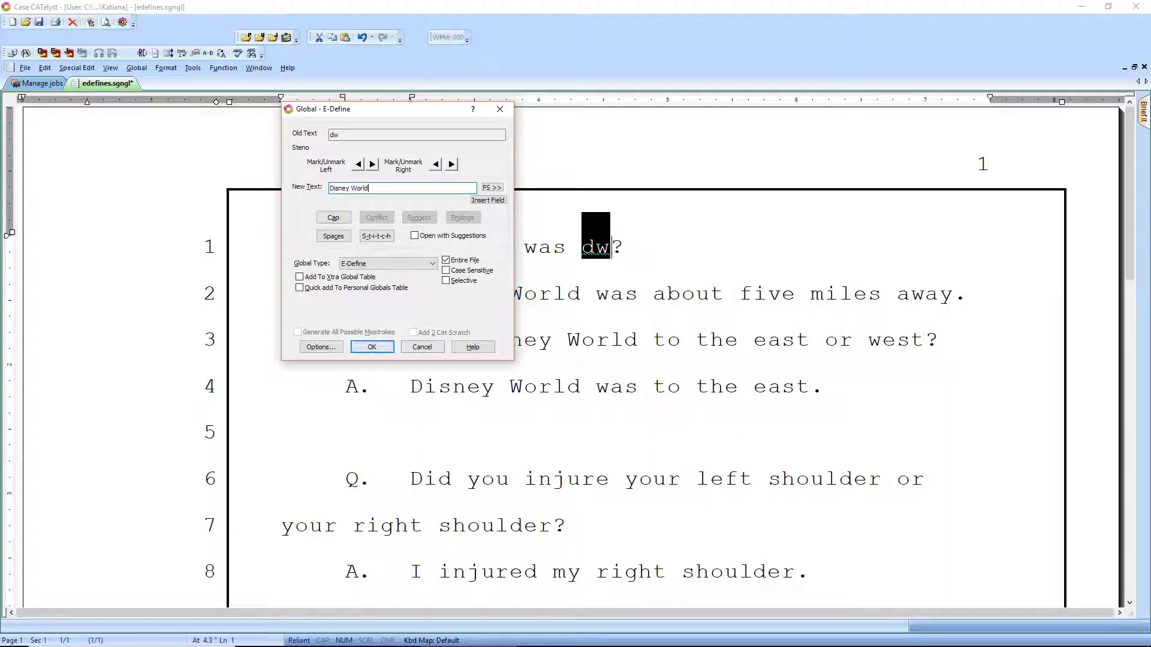
key("Return")
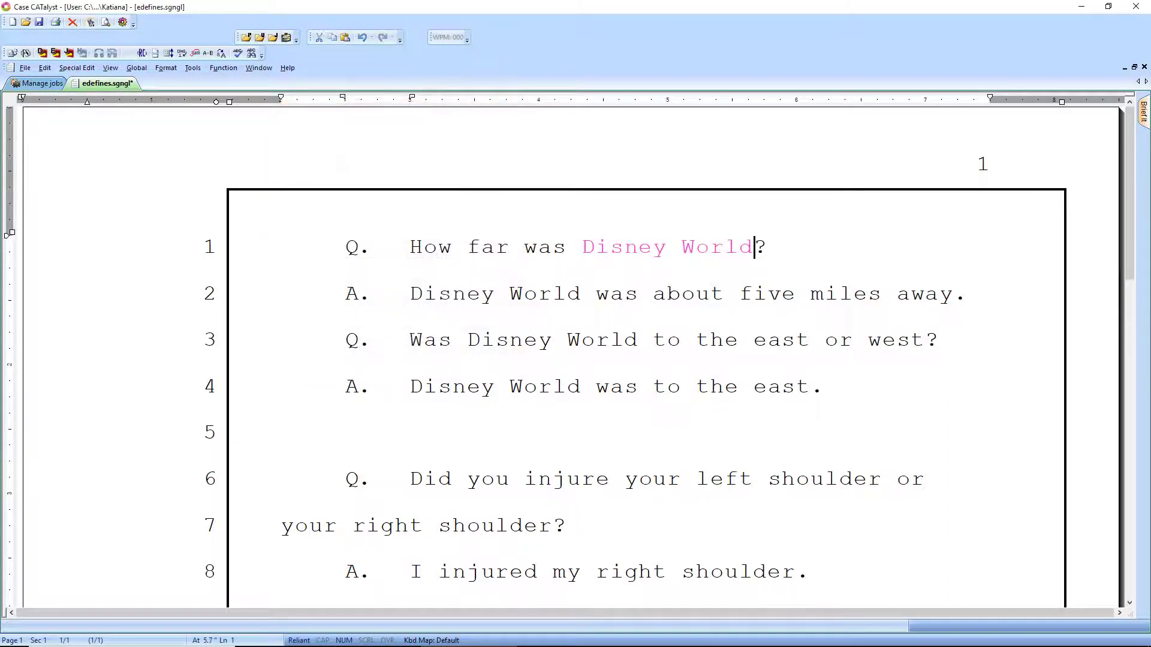
Step: Replace "Disney World" at the start of the answer on line 2 using the "dw" E-Define, keeping "was" lowercase
left_click(411, 293)
key("ctrl+shift+Right")
key("ctrl+shift+Right")
key("Delete")
type("Dw")
key("ctrl+Right")
key("Left")
key("Left")
key("Left")
key("Left")
key("Left")
key("BackSpace")
key("Delete")
key("Delete")
type("W")
key("Left")
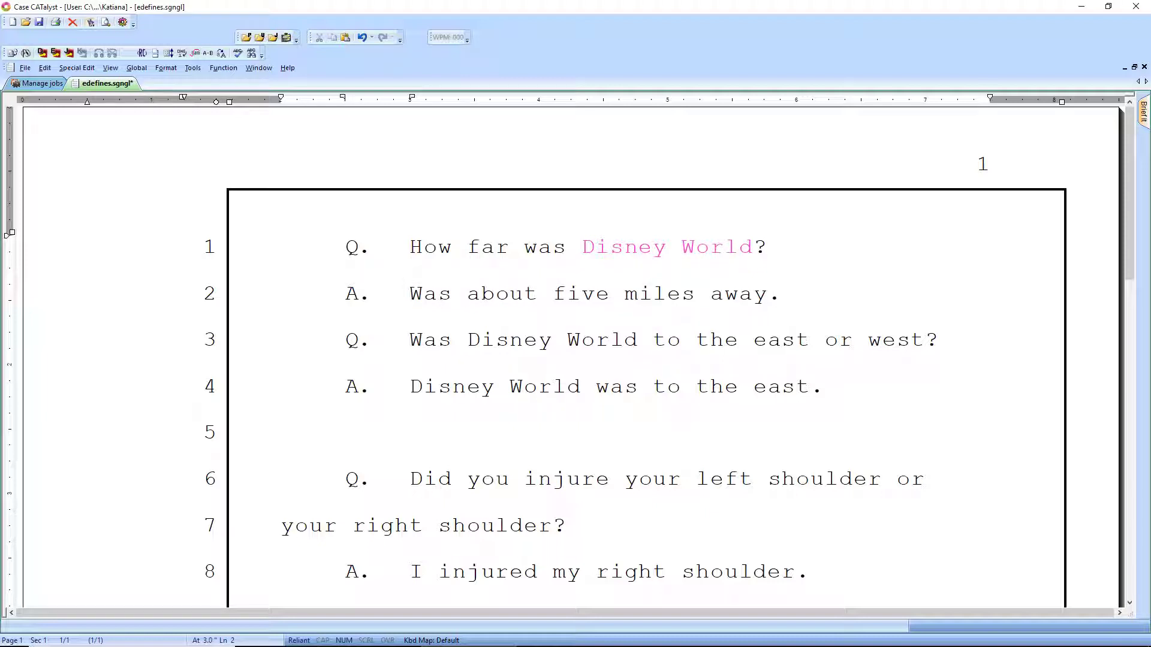
key("ctrl+z")
key("ctrl+z")
key("ctrl+z")
key("ctrl+z")
key("ctrl+z")
Step: Replace "Disney World" in the question on line 3 using the "dw" E-Define
key("Down")
key("ctrl+Right")
key("Left")
key("ctrl+shift+Left")
key("ctrl+shift+Left")
type("d")
key("ctrl+z")
Step: Replace "Disney World" at the start of the answer on line 4 using the "dw" E-Define
key("Down")
key("ctrl+Left")
key("Left")
key("ctrl+shift+Left")
key("ctrl+shift+Left")
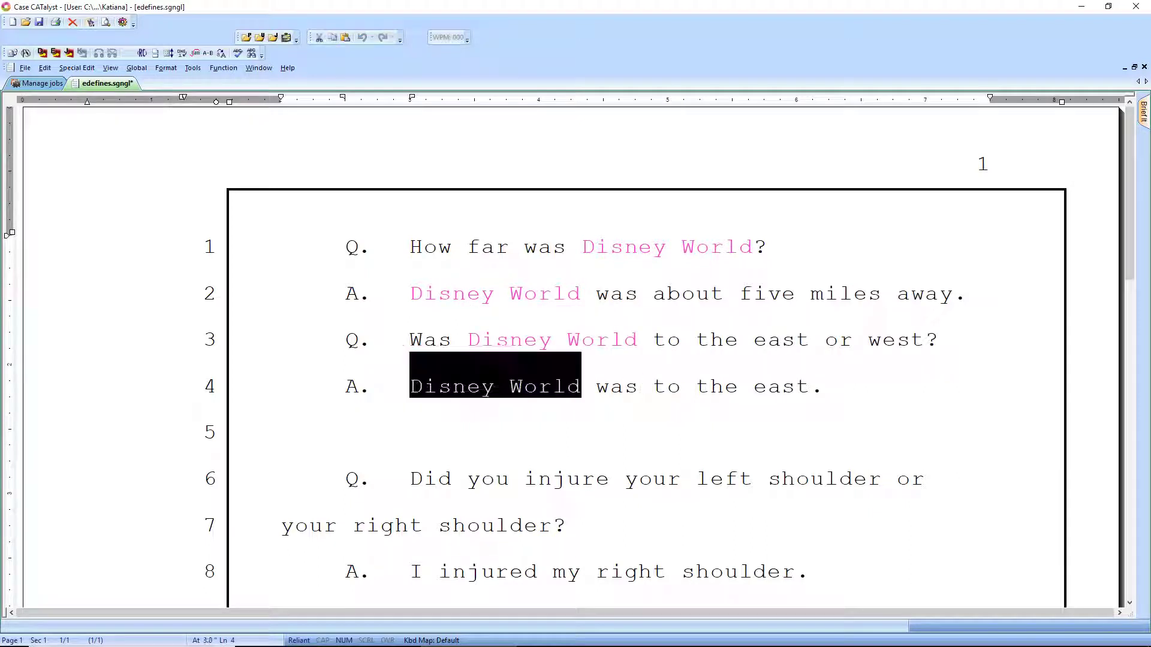
type("Dw")
key("ctrl+z")
key("Down")
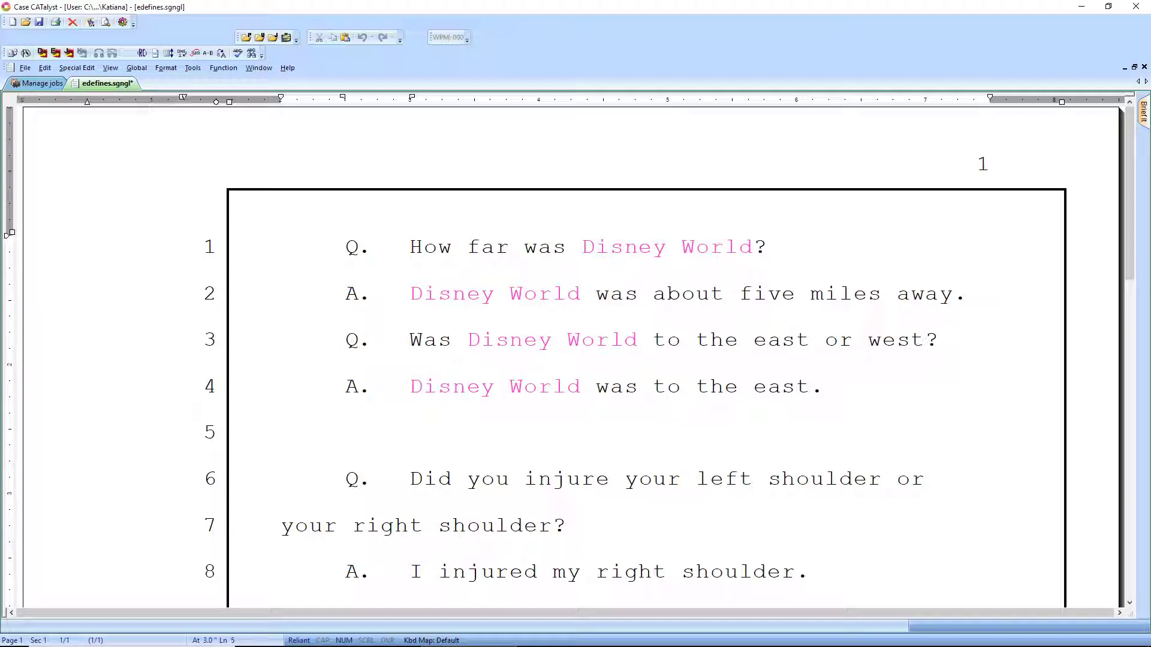
Step: Examine where "left shoulder" and "right shoulder" occur in the questions and answers on lines 6 to 10
key("Down")
key("Down")
key("Down")
key("Down")
key("Down")
key("Up")
key("Up")
key("Up")
key("Up")
key("ctrl+Right")
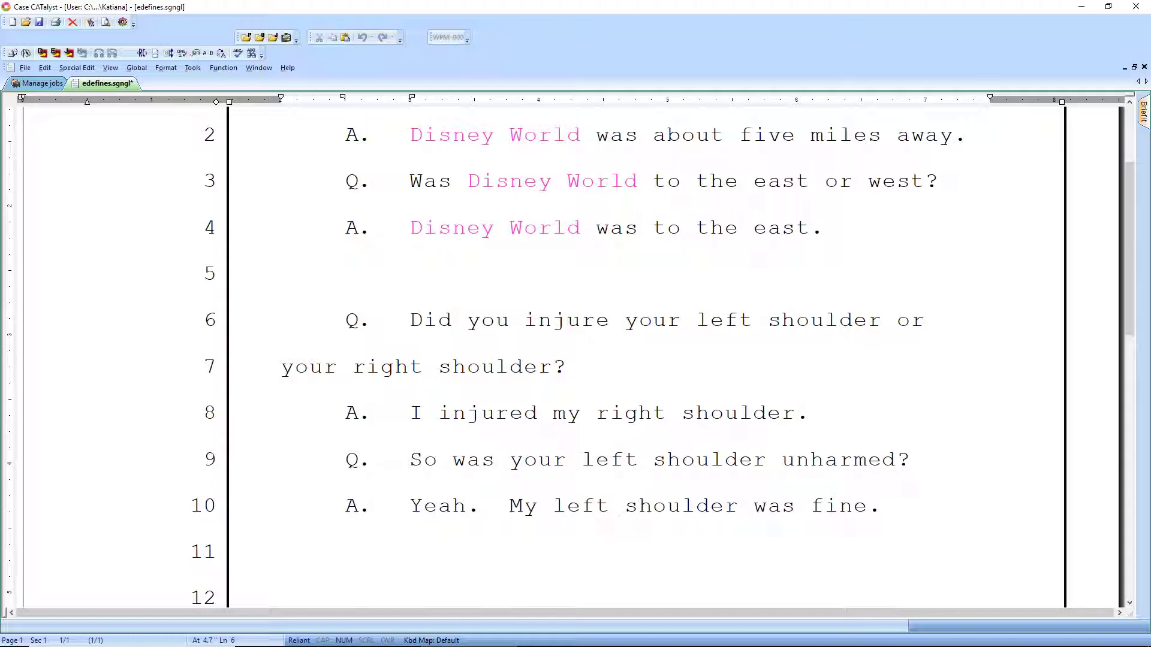
key("Down")
key("Down")
key("ctrl+Right")
key("Down")
key("ctrl+Right")
key("ctrl+Right")
key("Down")
key("ctrl+Right")
key("Up")
key("Up")
key("Up")
key("Up")
Step: Insert "ls" before "left shoulder" on line 6 and create an E-Define global for it with the new text "left shoulder"
key("ctrl+Right")
type("ls")
key("Left")
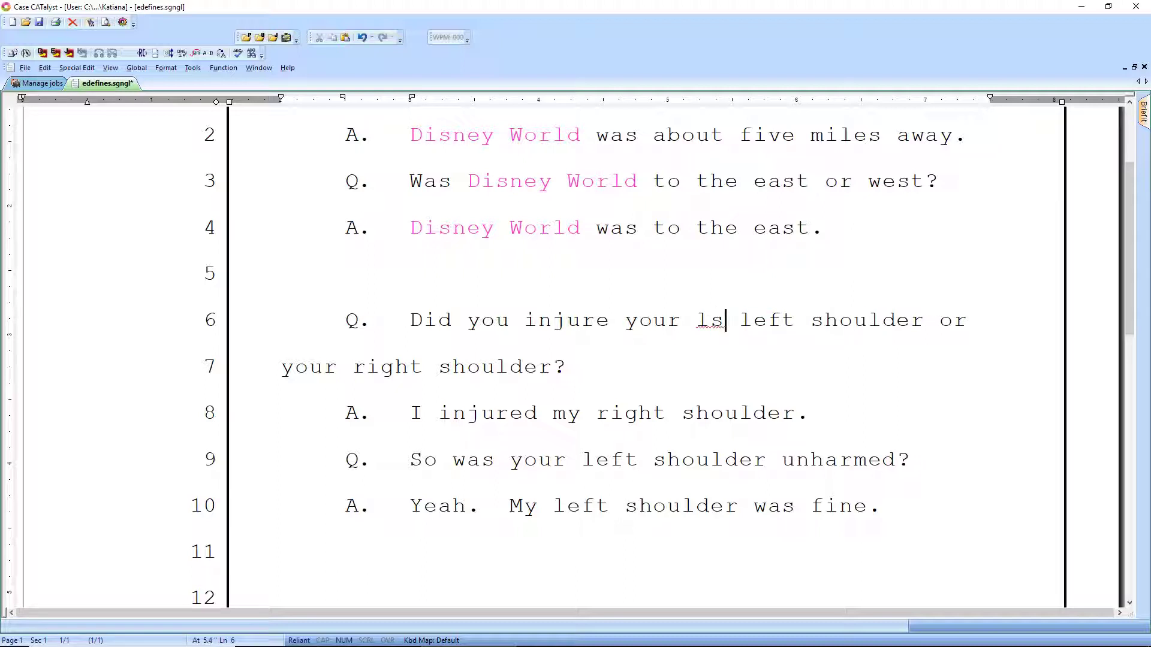
key("ctrl+shift+Left")
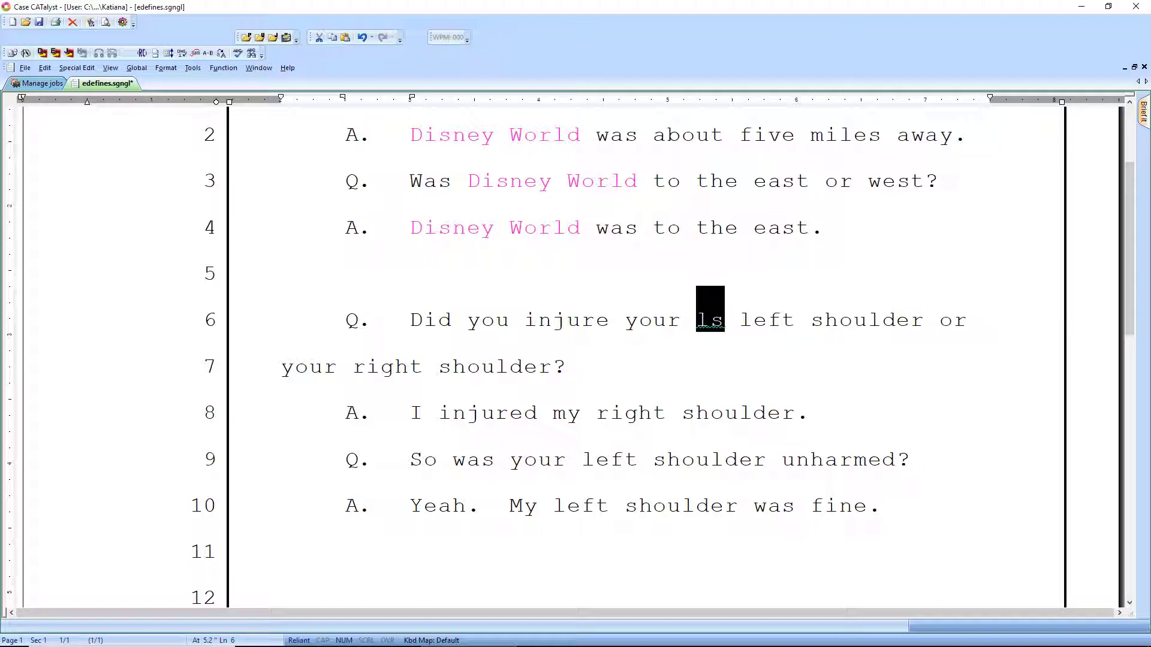
key("ctrl+e")
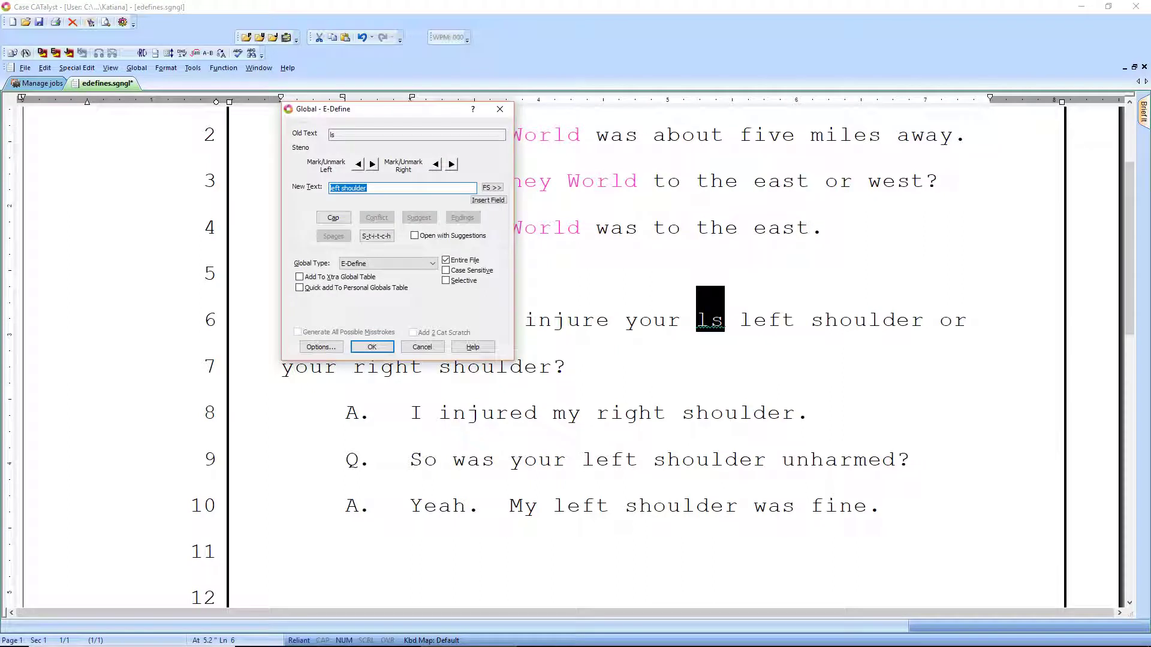
type("left shoulder")
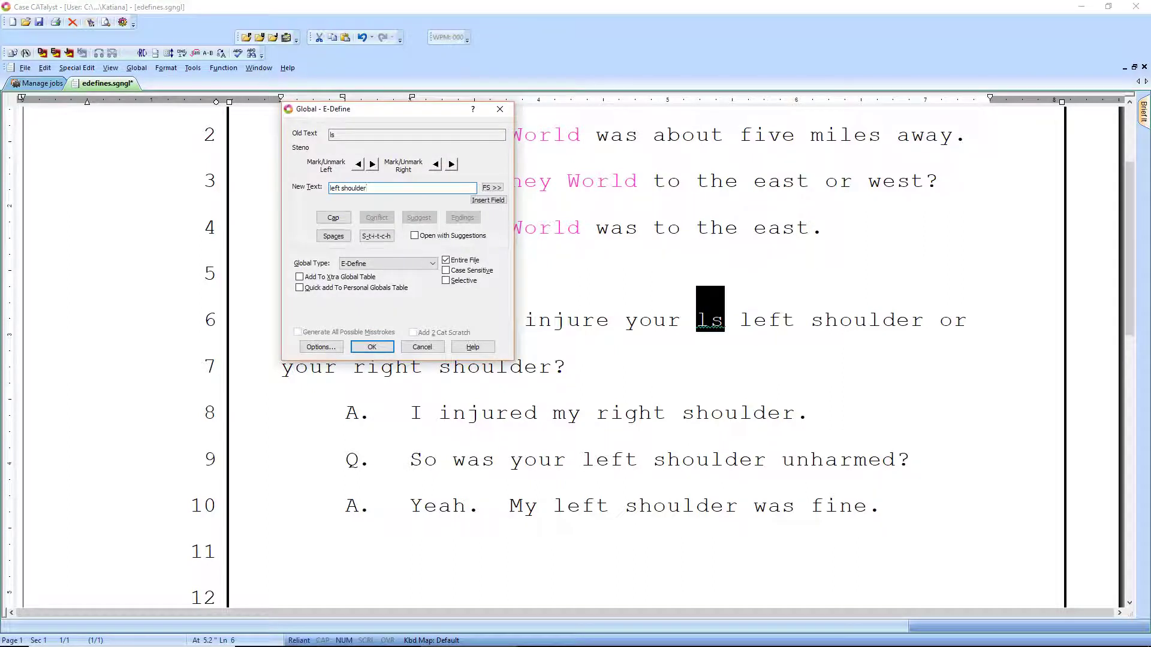
key("Return")
Step: Delete the original duplicate "left shoulder" before "or" on line 6
key("ctrl+shift+Right")
key("ctrl+shift+Right")
key("Delete")
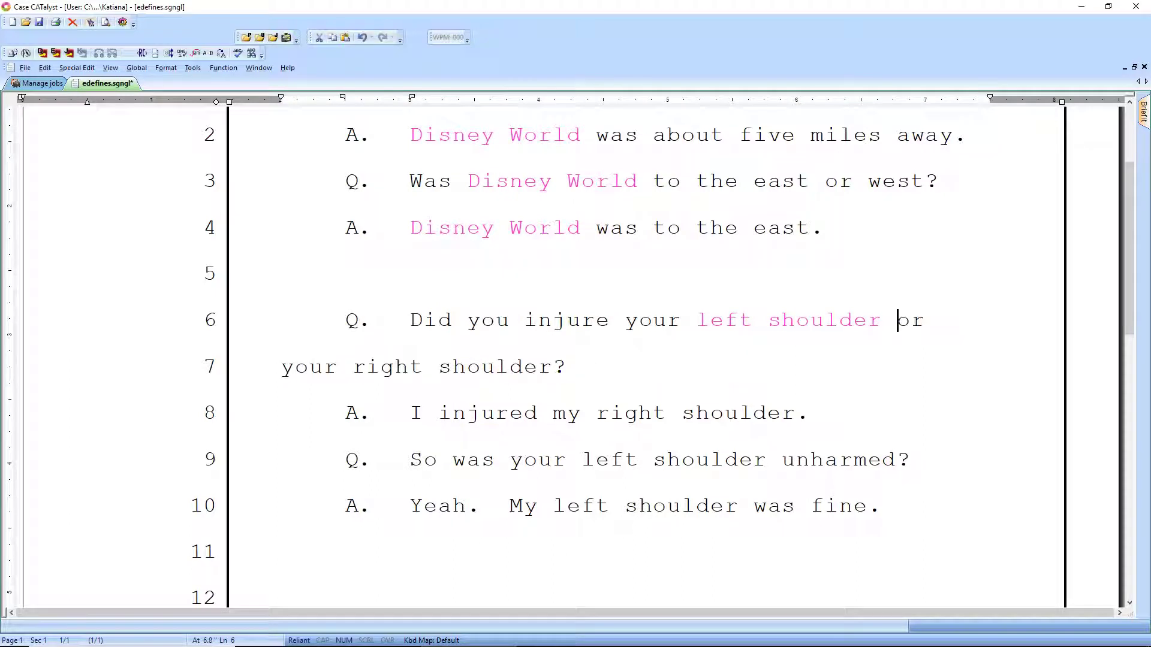
Step: Try out the "ls" E-Define before "your right shoulder" on line 7 and delete the inserted "left shoulder"
left_click(282, 367)
left_click(353, 366)
left_click(927, 320)
type("l")
type("s")
key("Left")
key("ctrl+shift+Left")
key("ctrl+shift+Left")
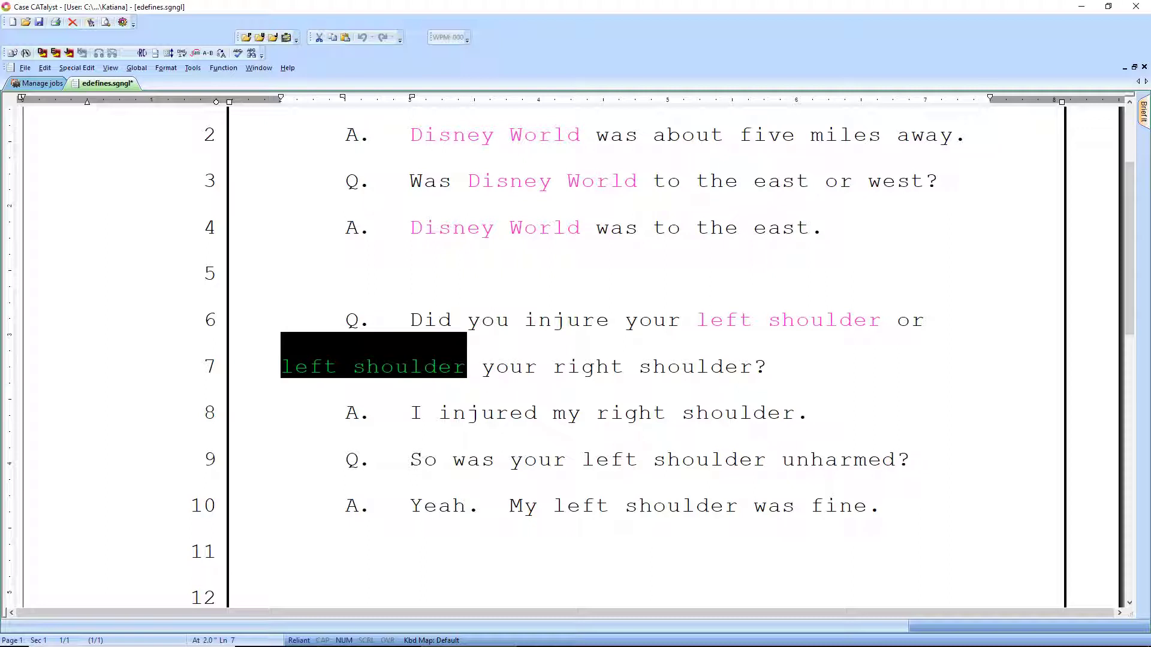
key("BackSpace")
type("ls")
key("Left")
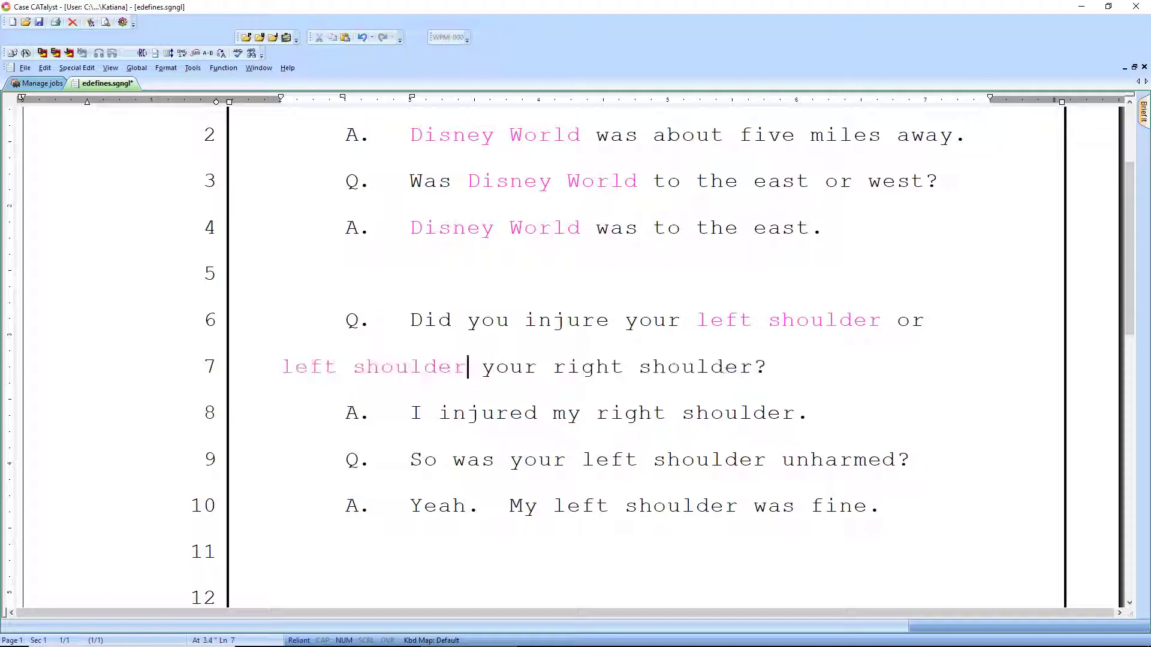
key("ctrl+shift+Left")
key("ctrl+shift+Left")
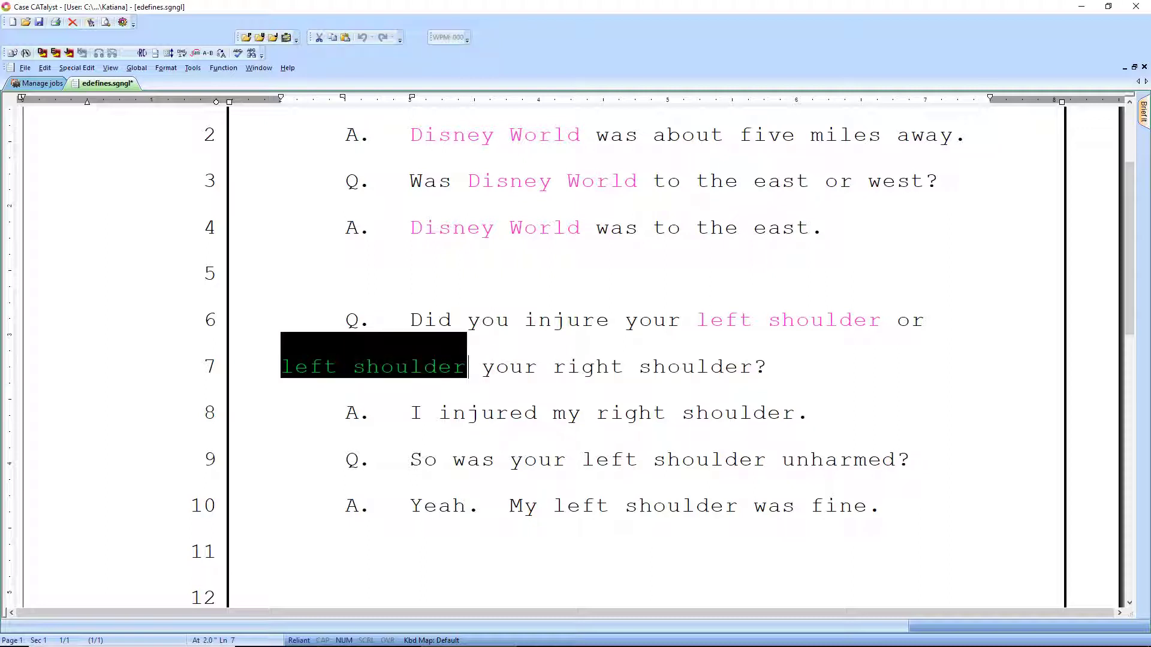
key("BackSpace")
Step: Insert the abbreviation "rs" before "right shoulder" in the answer on line 8
key("Right")
key("Down")
key("Down")
key("Up")
key("ctrl+Right")
key("ctrl+Right")
key("ctrl+Right")
type("rs")
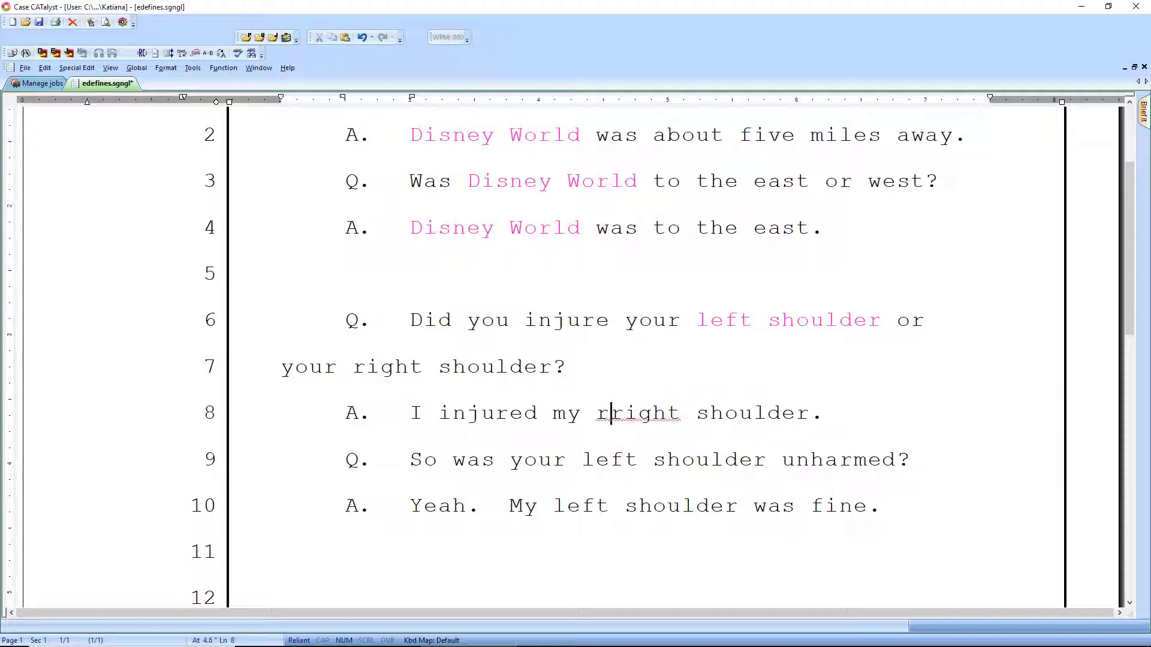
key("Left")
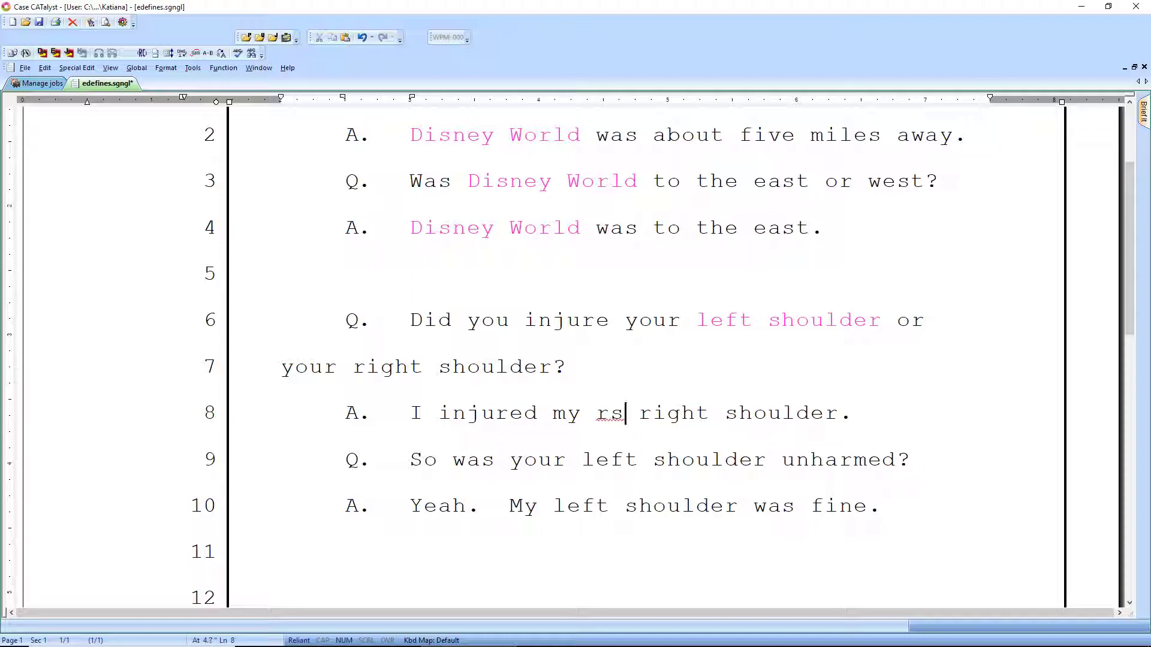
Step: Create an E-Define global for the abbreviation "rs" on line 8 with the new text "right shoulder"
key("ctrl+shift+Left")
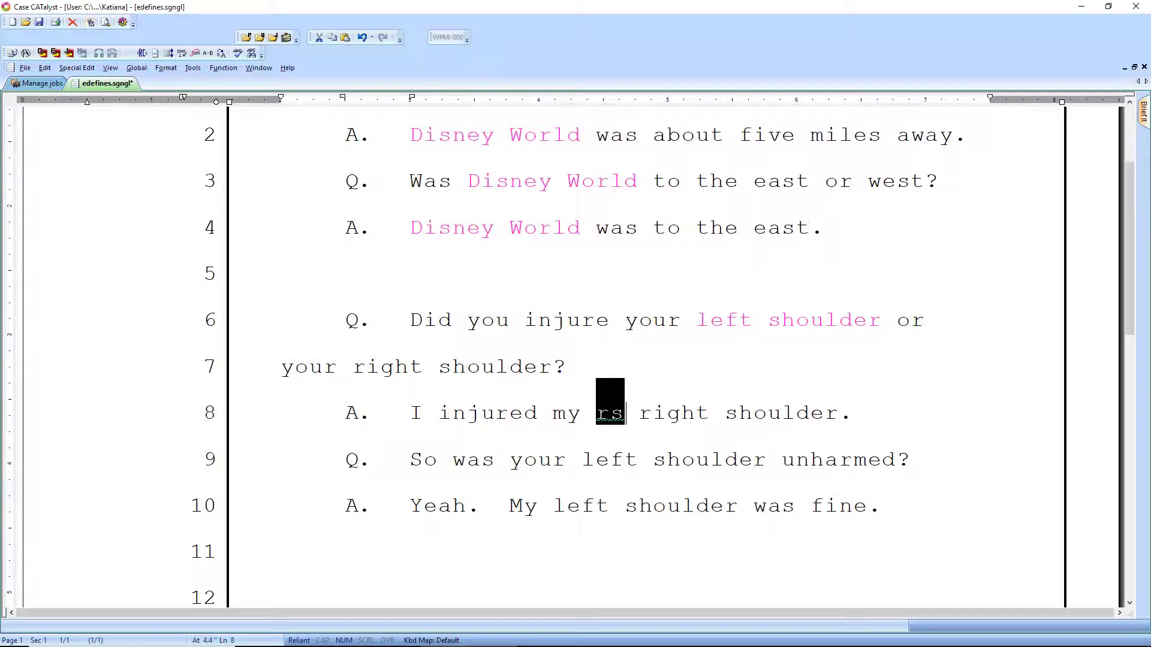
key("ctrl+g")
type("risht shg")
key("BackSpace")
key("BackSpace")
key("BackSpace")
key("BackSpace")
key("BackSpace")
key("BackSpace")
key("BackSpace")
type("ght shoulder")
key("Return")
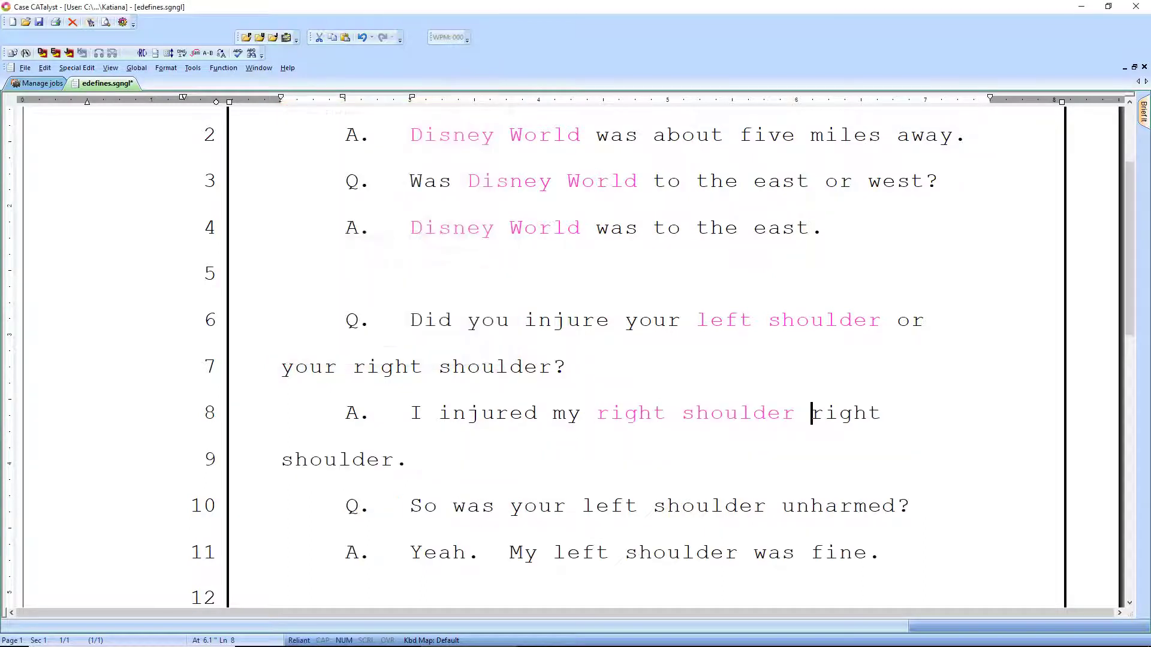
Step: Delete the inserted "right shoulder" after "my" on line 8
key("Left")
key("ctrl+shift+Left")
key("ctrl+shift+Left")
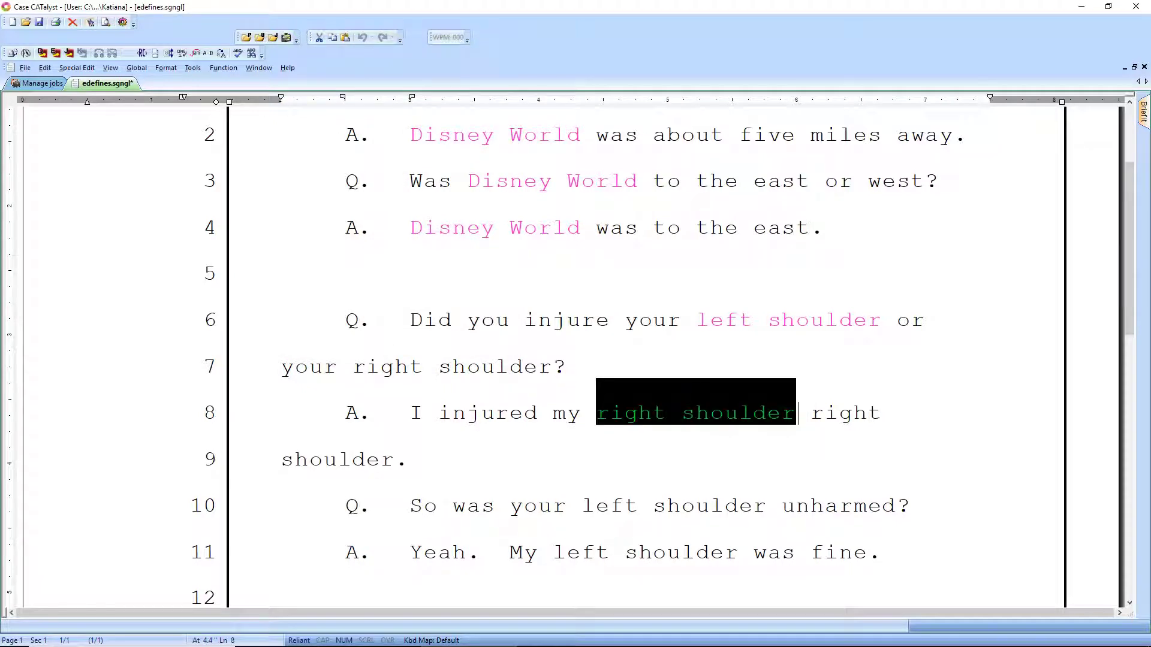
key("Delete")
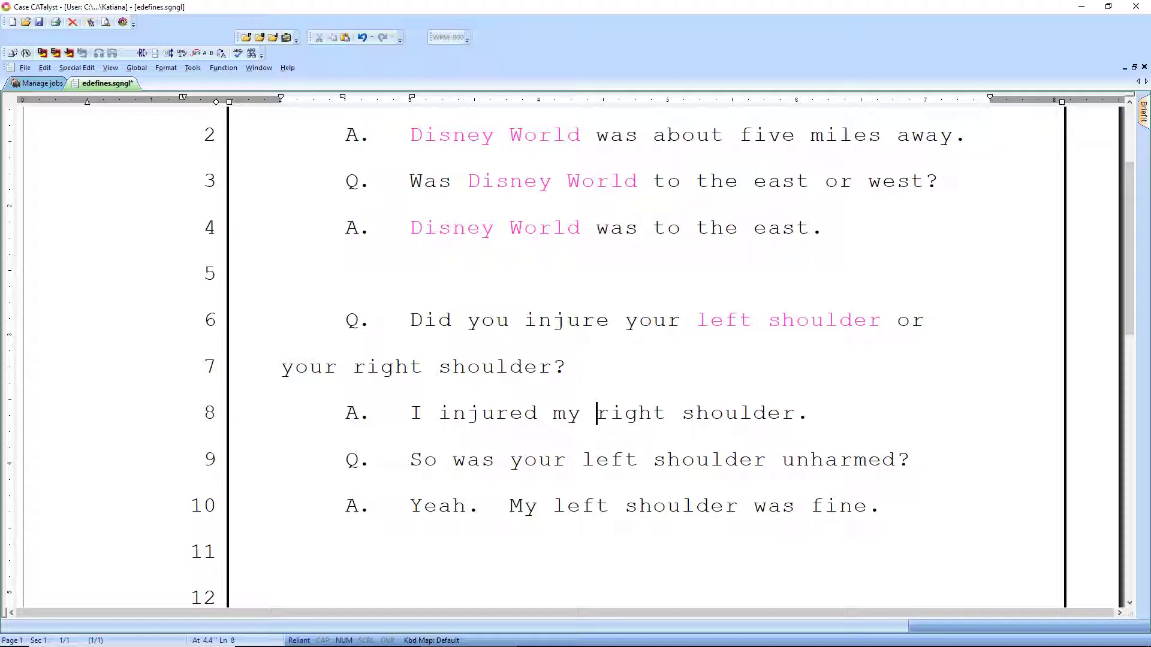
Step: Insert the sample abbreviations "rr", "r3" and "rt" before "right shoulder" on line 8
type("rr ")
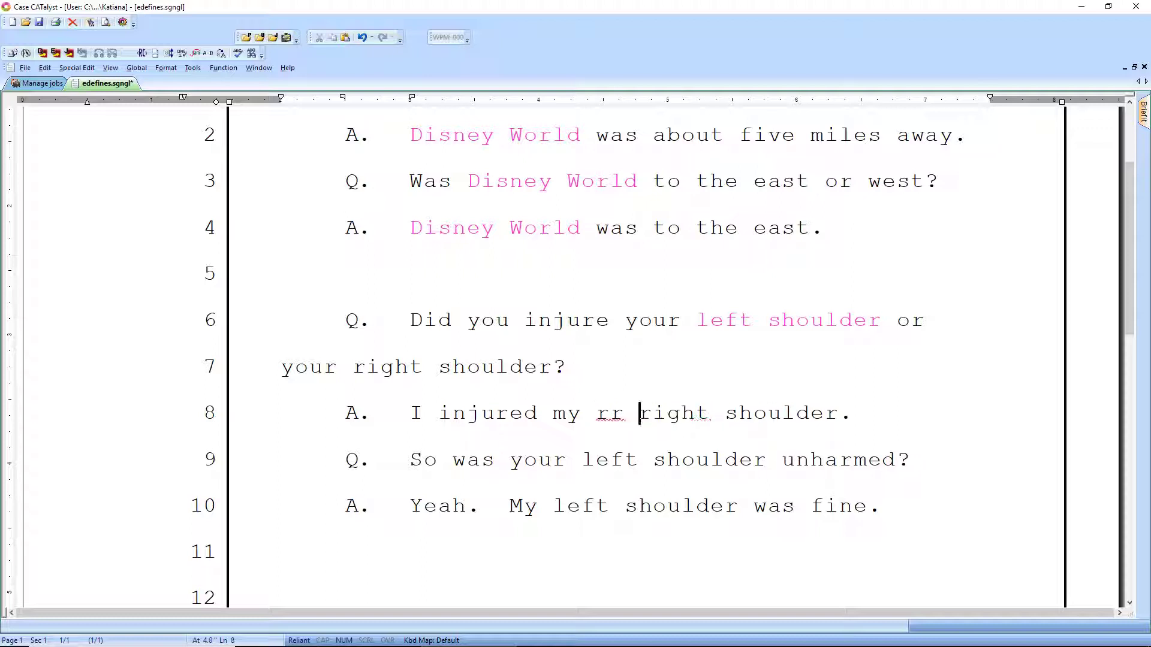
type("r3 ")
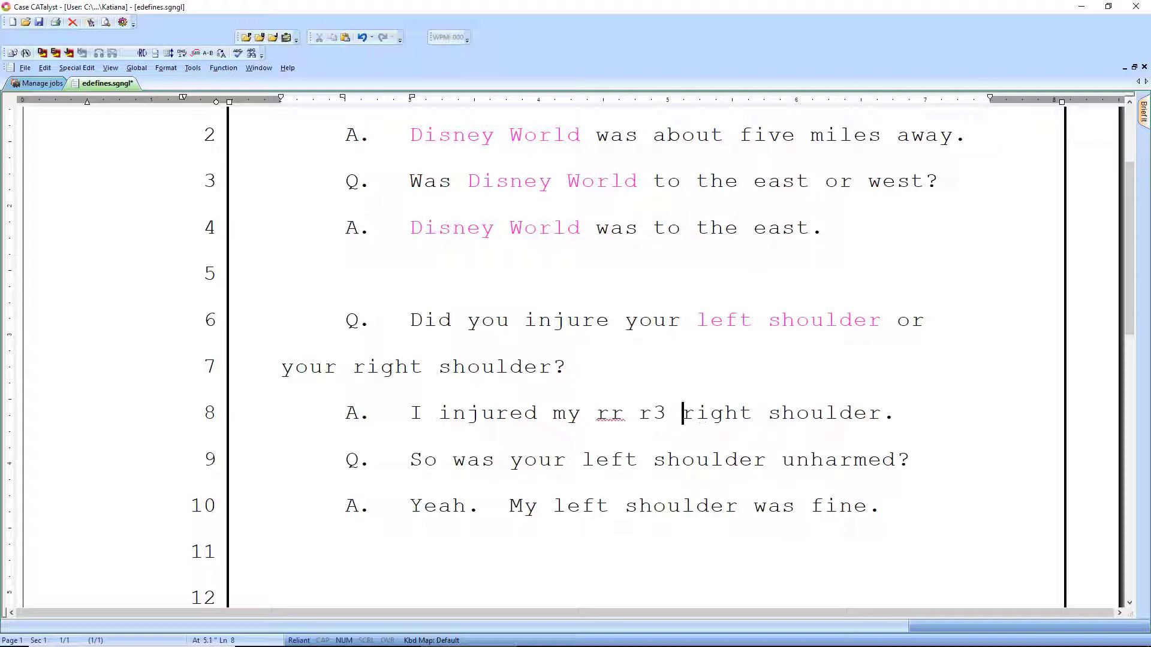
type("rt")
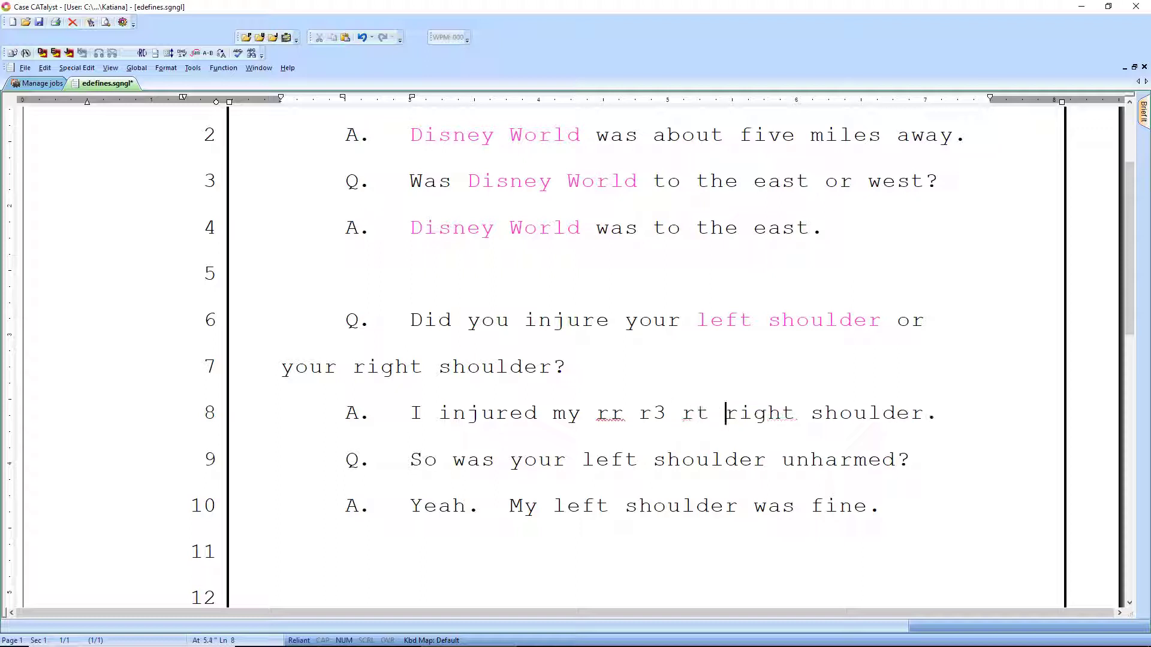
Step: Create an E-Define global for the abbreviation "rr" on line 8 with the new text "right shoulder"
key("Left")
key("Left")
key("Left")
key("Left")
key("Left")
key("Left")
key("Left")
key("ctrl+shift+Left")
key("ctrl+g")
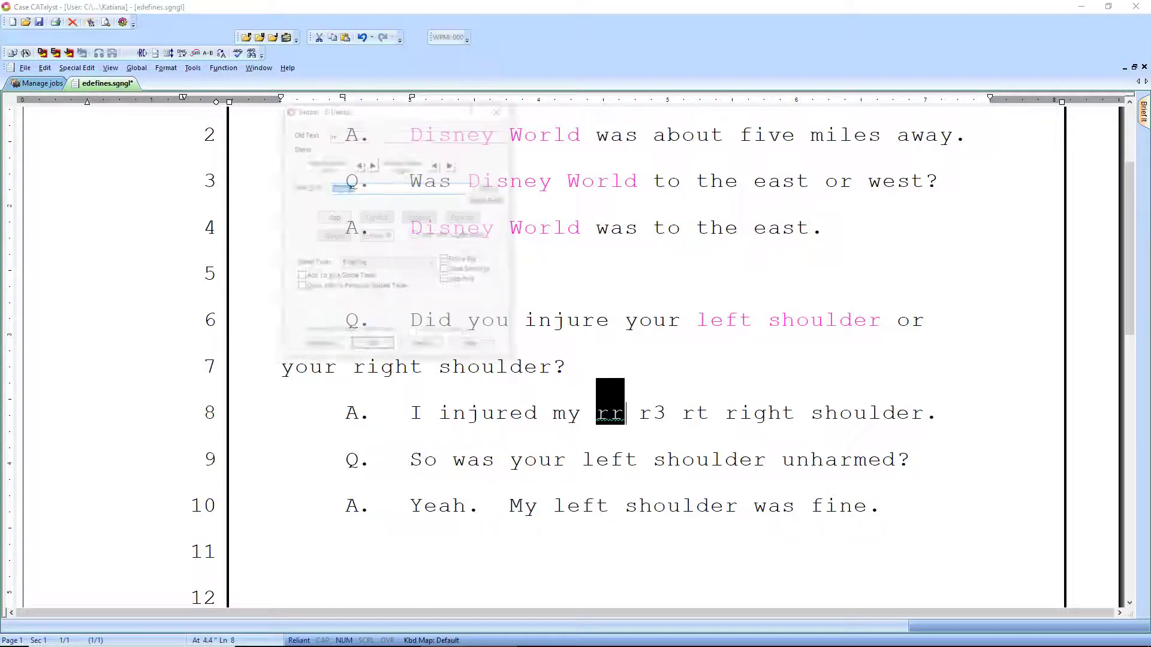
type("right shoulder")
key("Return")
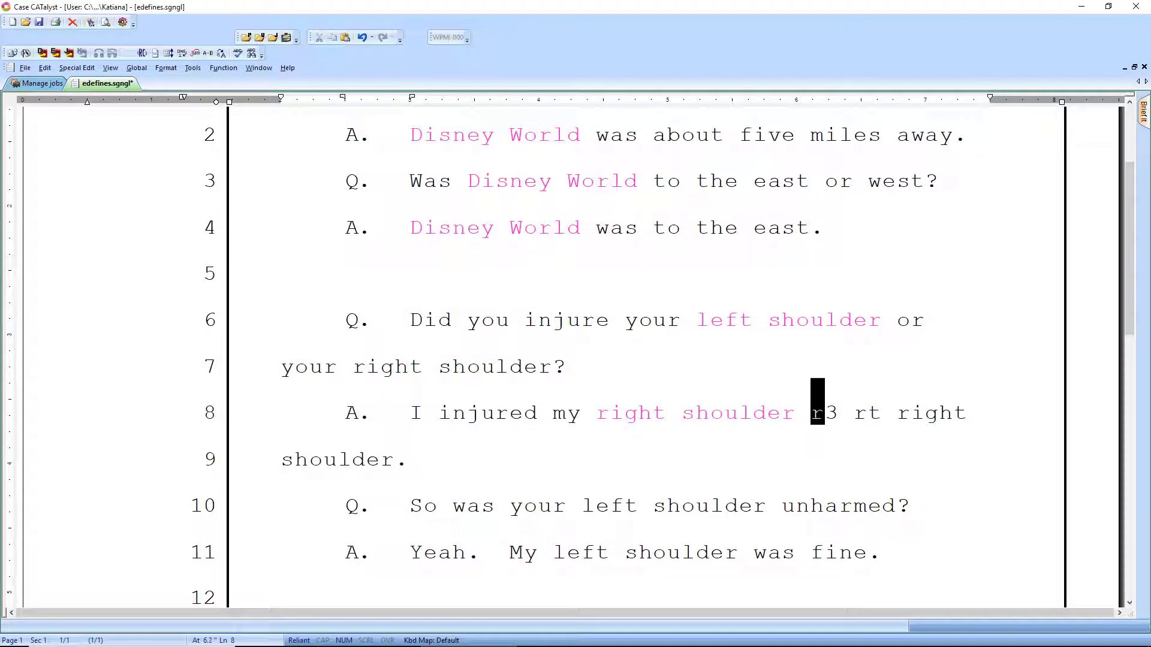
Step: Create an E-Define global for the abbreviation "r3" on line 8 with the new text "right shoulder"
key("shift+Right")
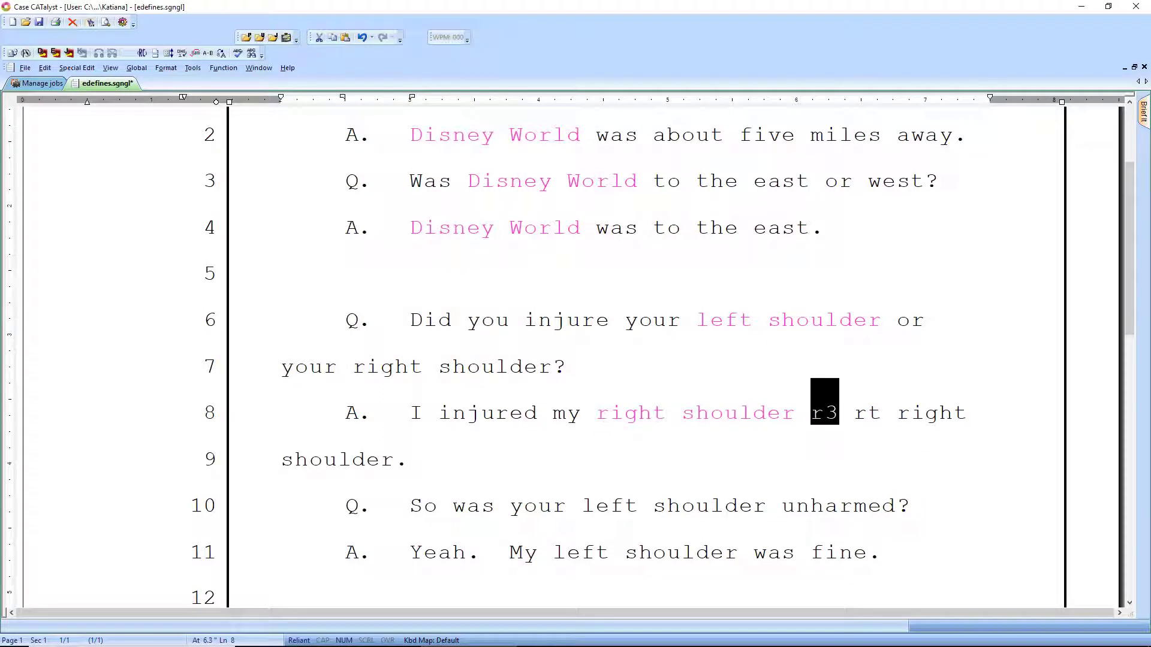
key("ctrl+g")
type("rog")
key("BackSpace")
key("BackSpace")
key("BackSpace")
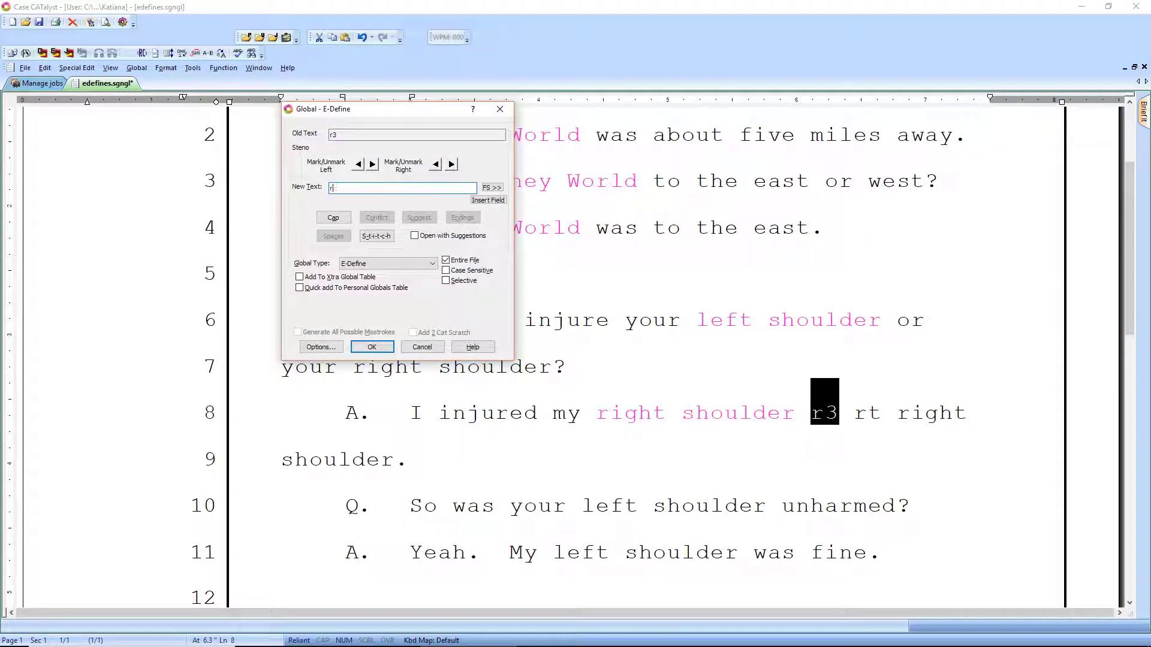
type("ight shoulder")
key("Return")
Step: Delete the abbreviation "rt" before "right shoulder" on line 9
left_click(410, 506)
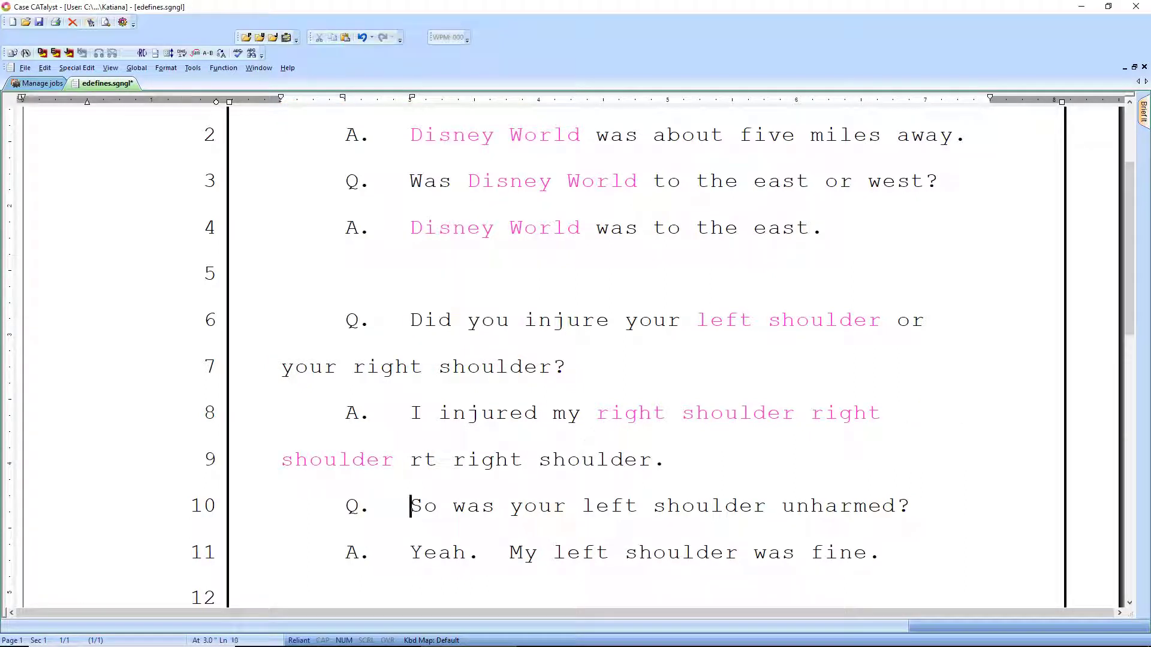
key("Up")
key("ctrl+shift+Right")
key("Delete")
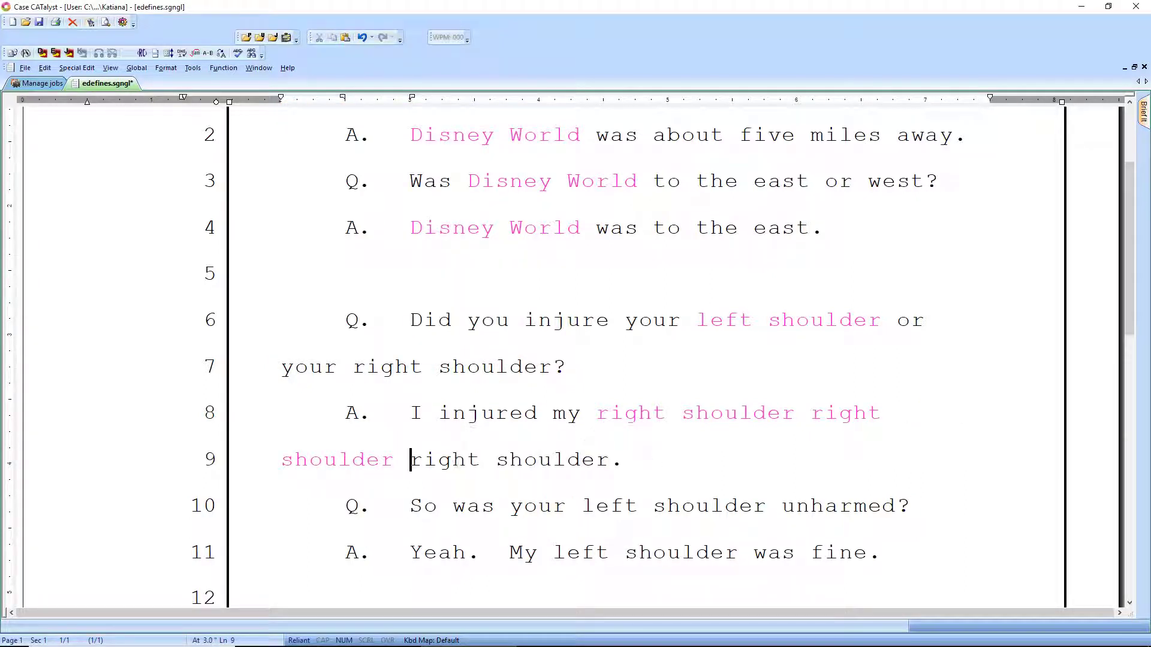
Step: Below line 11, use E-Define abbreviations such as idr, idh and idc to enter "I don't know I don't remember I don't have I don't care"
left_click(438, 459)
key("Down")
key("Down")
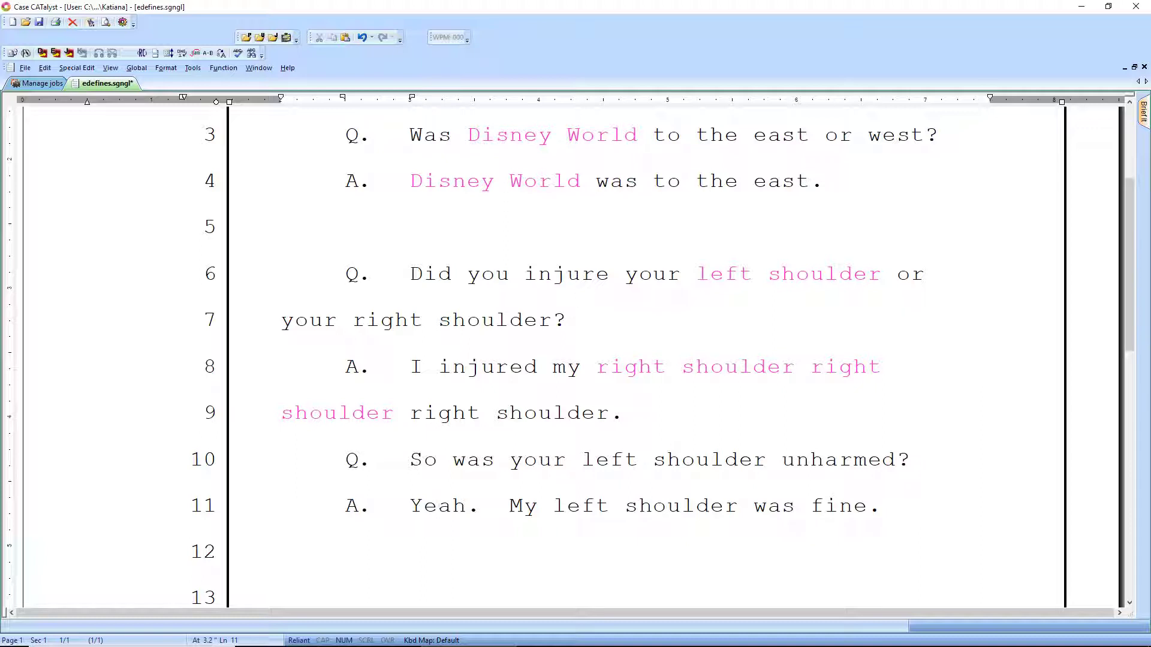
left_click(884, 506)
key("Return")
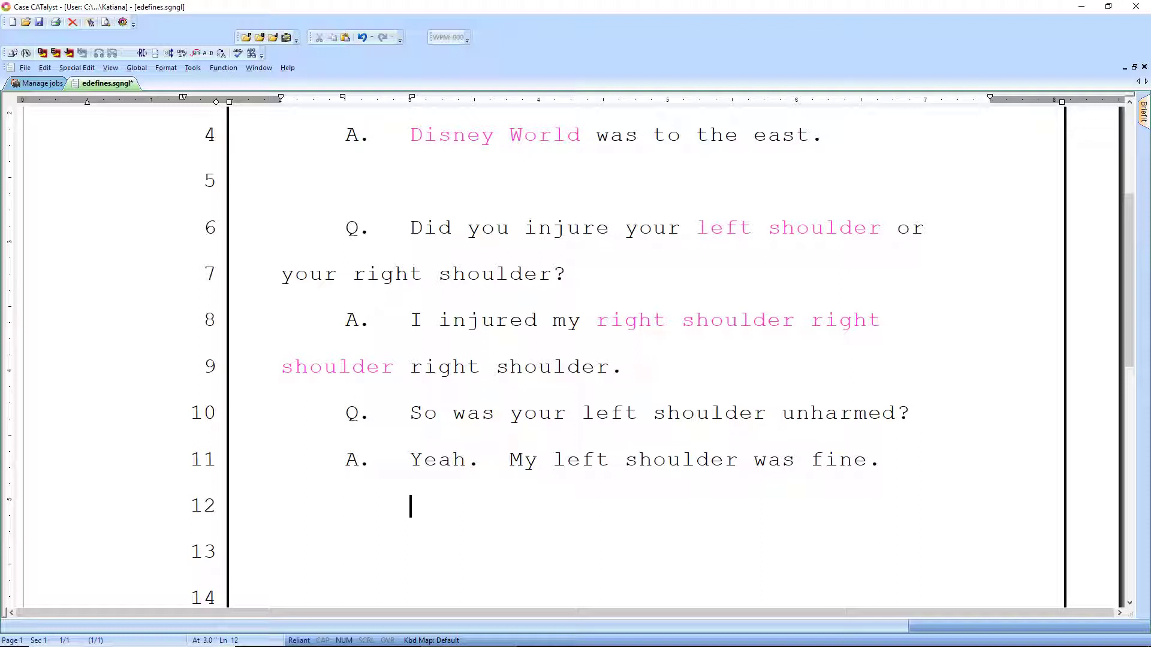
type("I don't know")
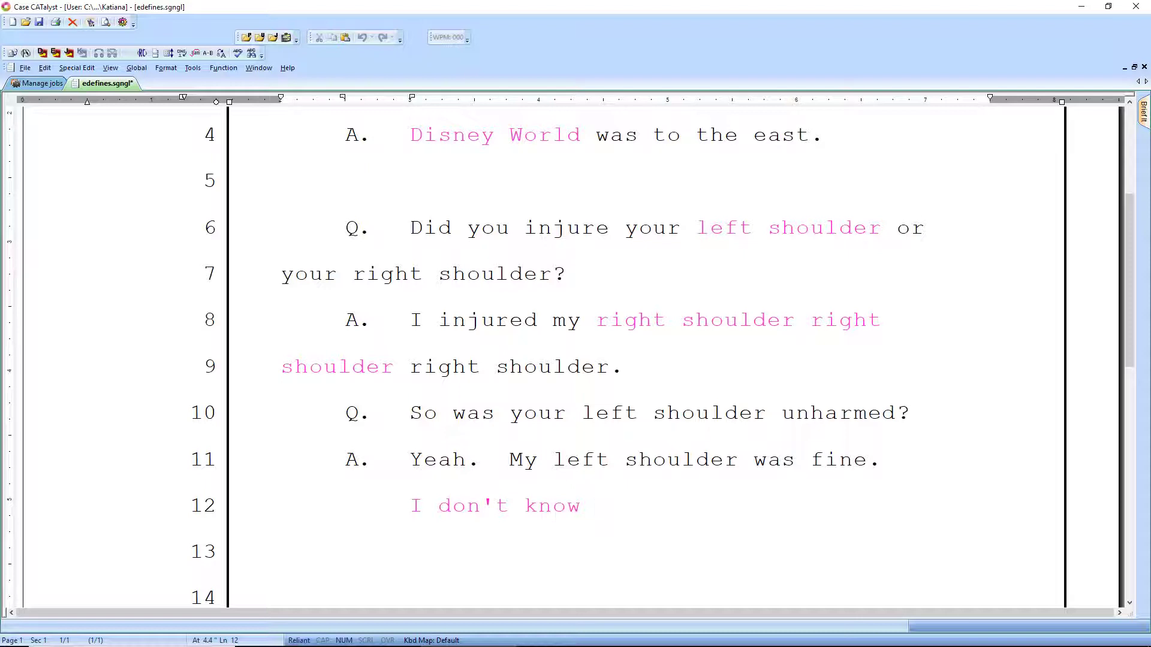
type("idr id")
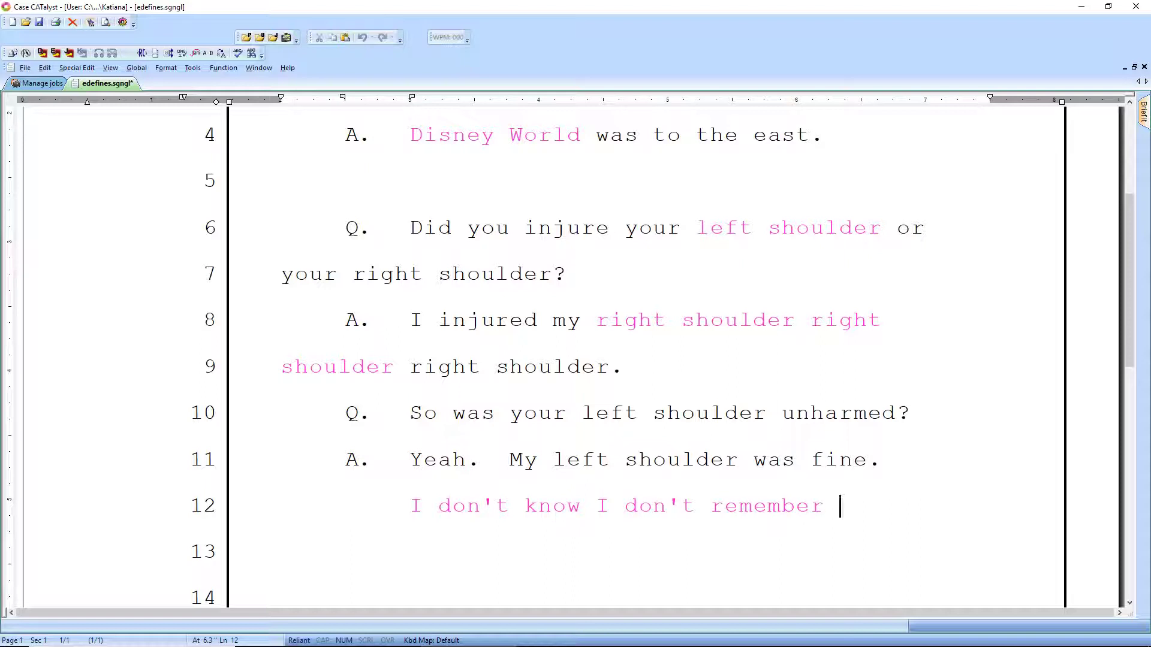
type("h ")
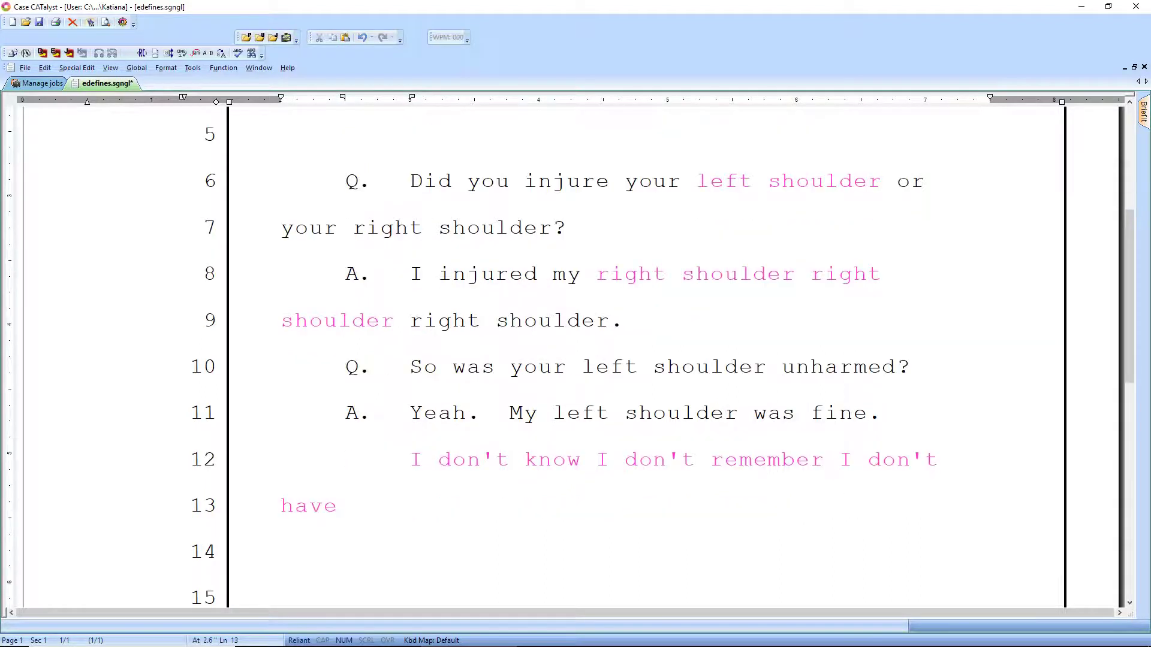
type("idc")
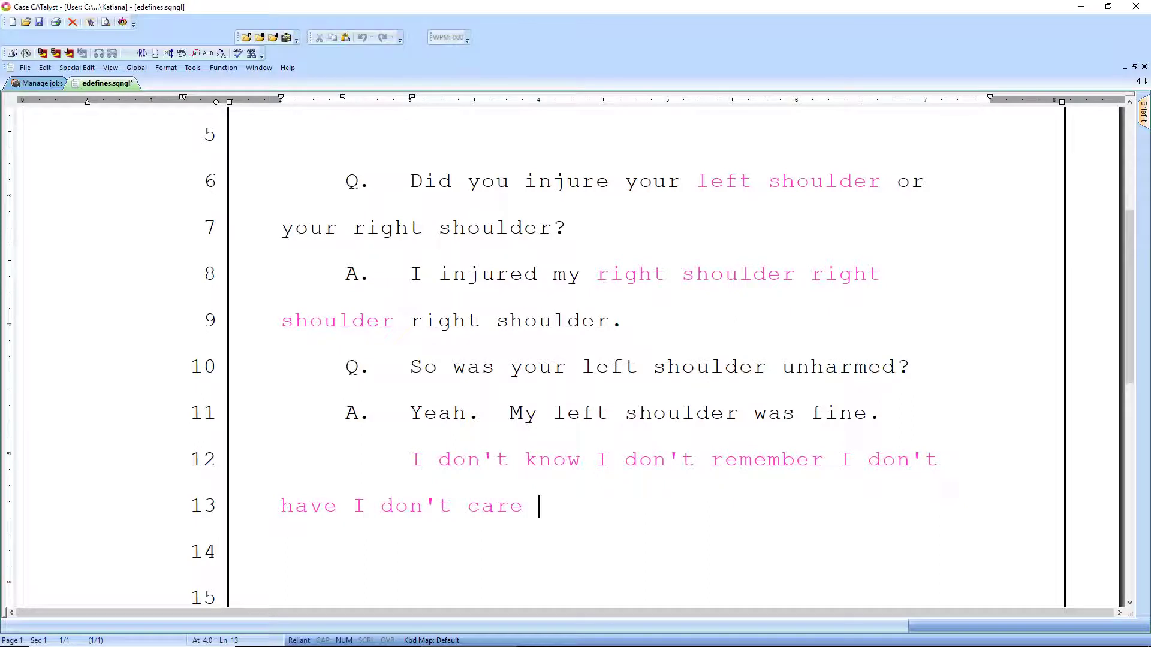
Step: Add "at the time at that time." after "I don't care" on line 13 using E-Define abbreviations, and start a new line
type("at the time")
type("tat")
type("at that time")
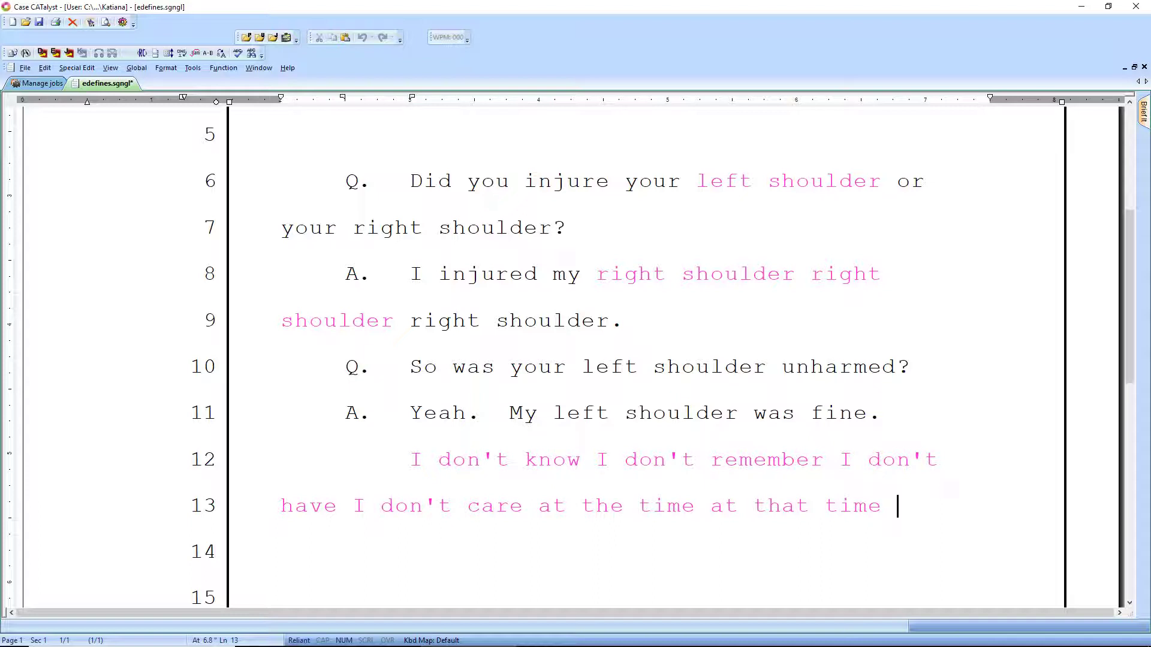
type(".")
key("Return")
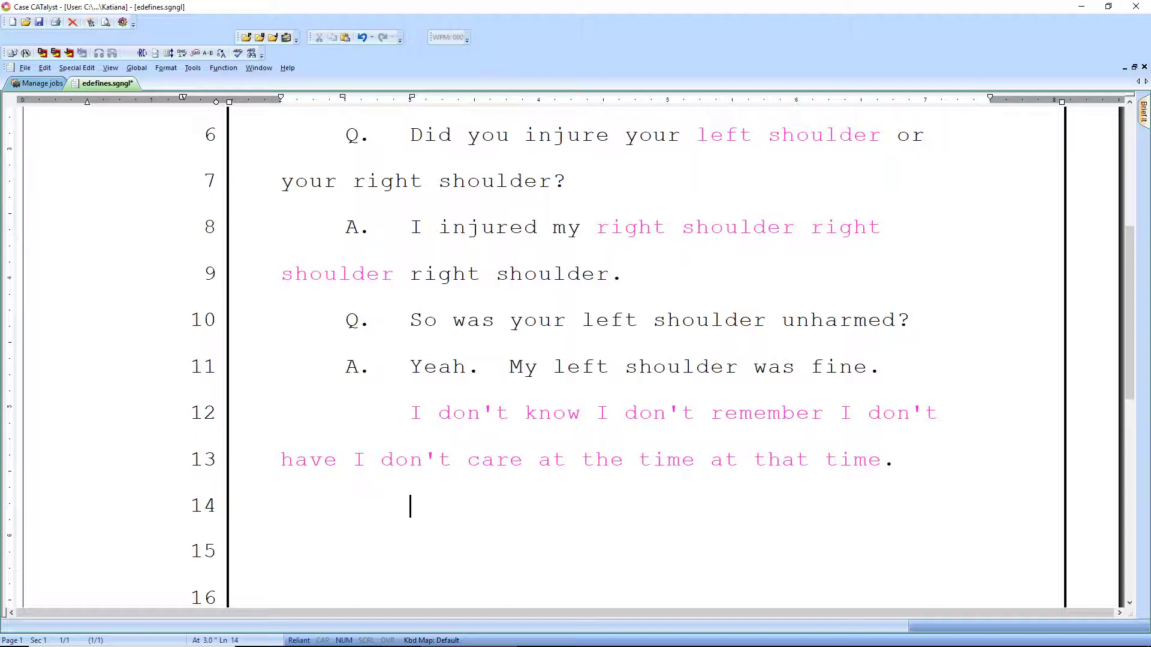
Step: Enter "Received received have a have a docyment" on line 14, letting E-Defines correct the mistyped "received" and "have a"
type("Received r")
type("eci")
type("eved ")
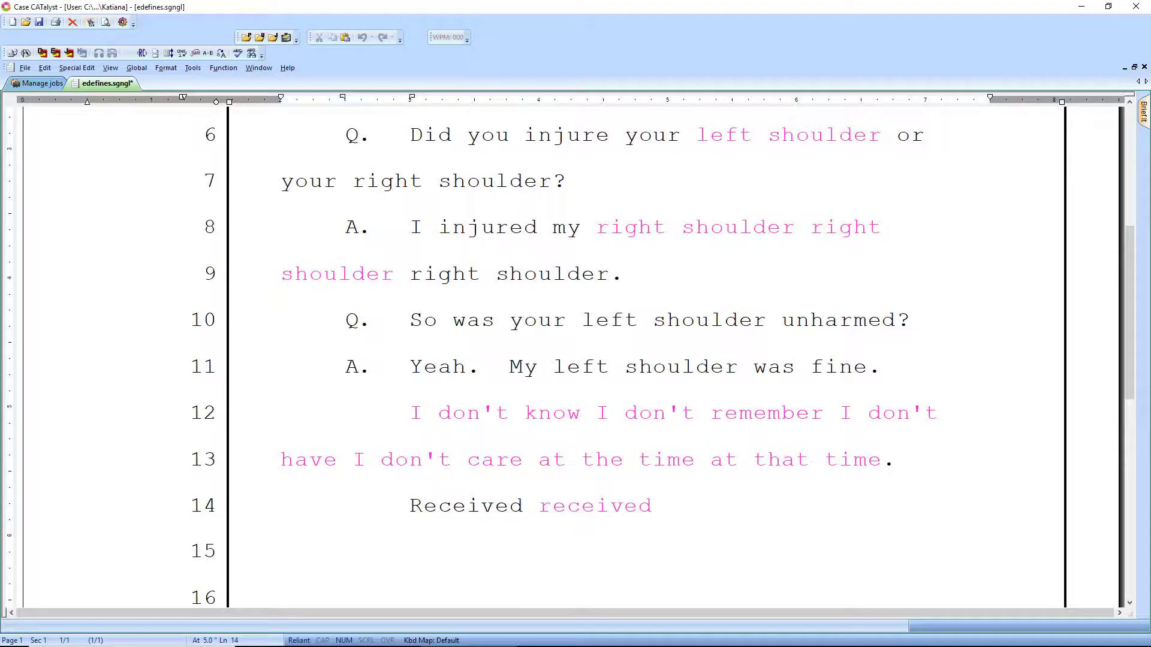
type("have a")
type("havea")
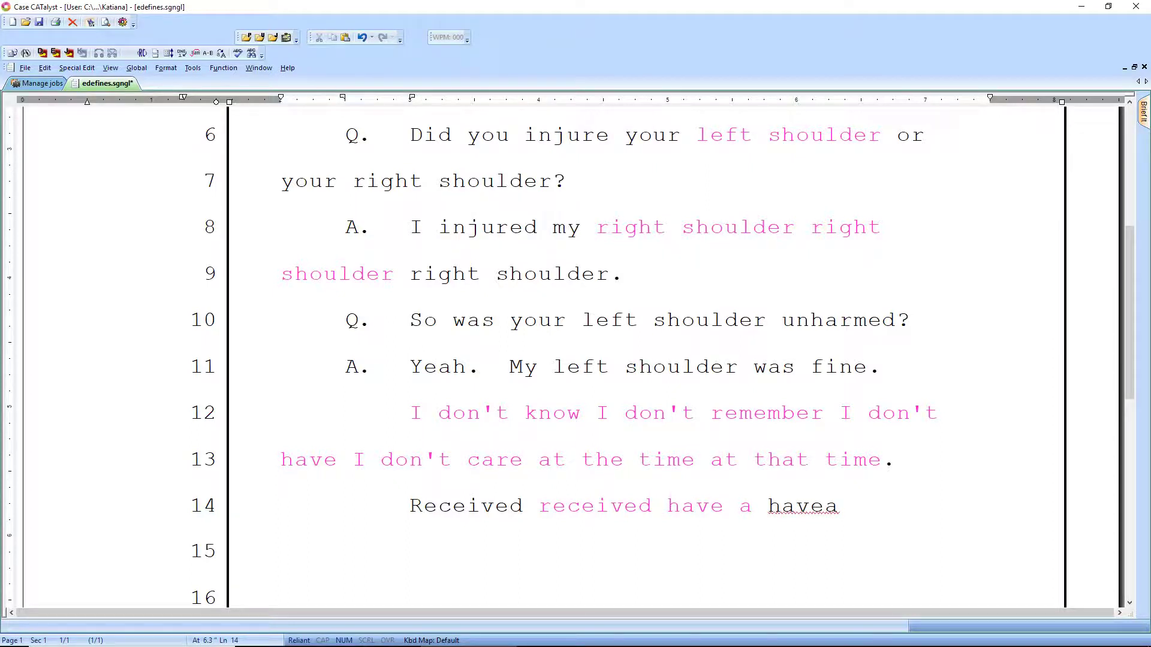
key("ctrl+z")
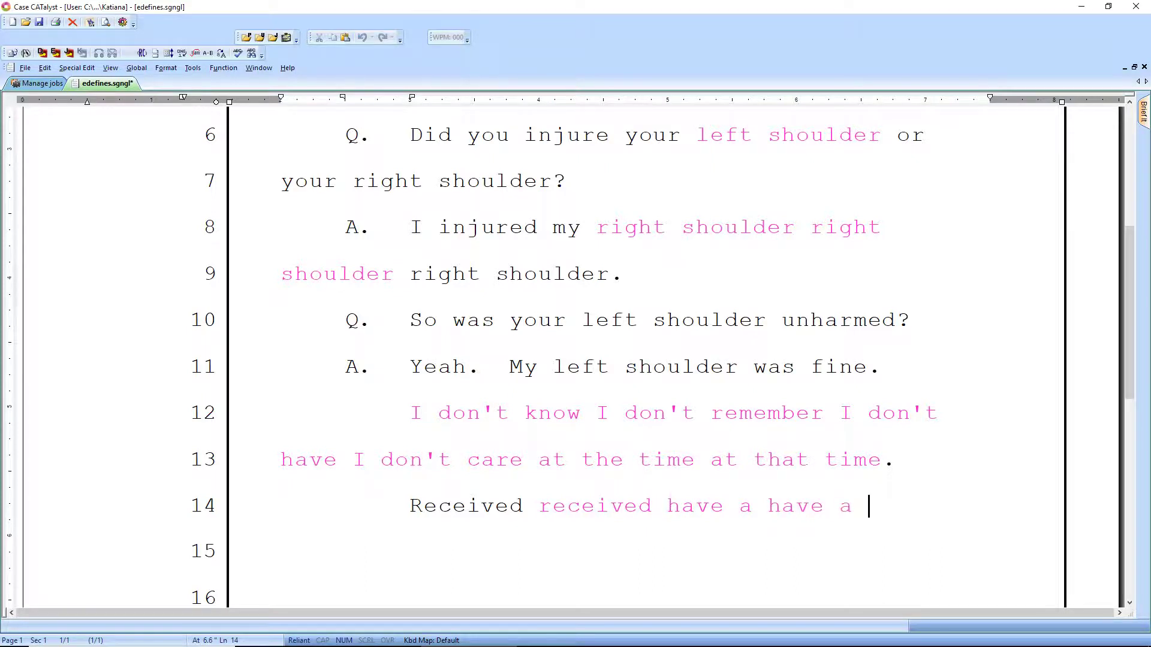
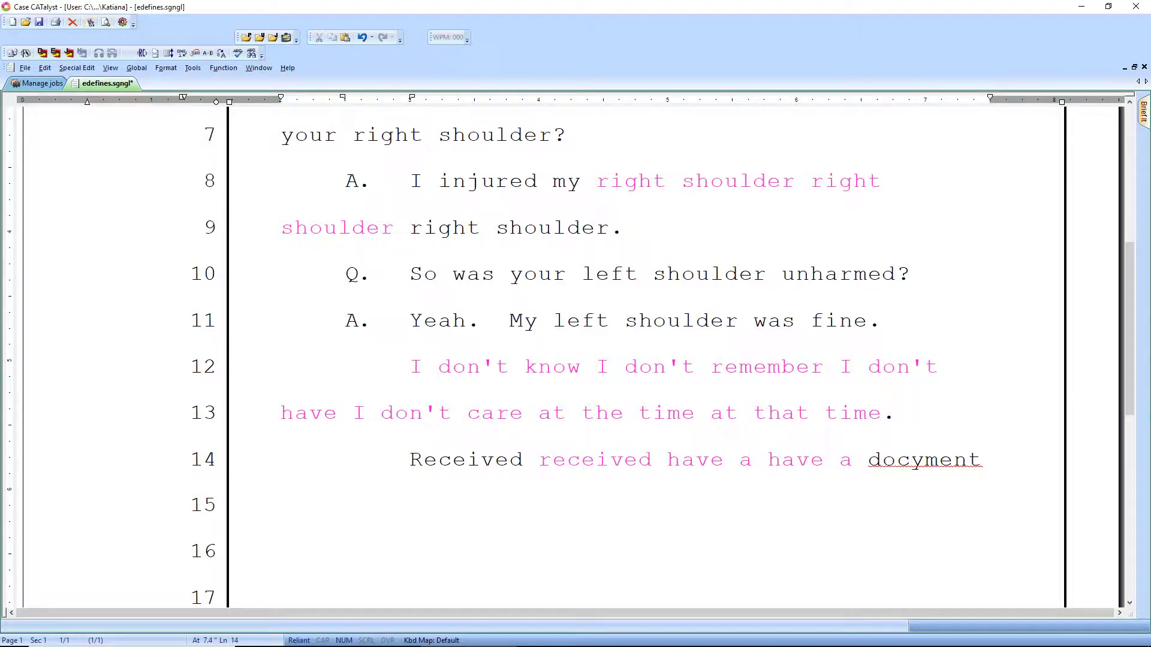
Step: Create an E-Define for "docyment" on line 14 with the new text "document", adding it to the Xtra Global Table and Personal Globals Table
key("ctrl+shift+Left")
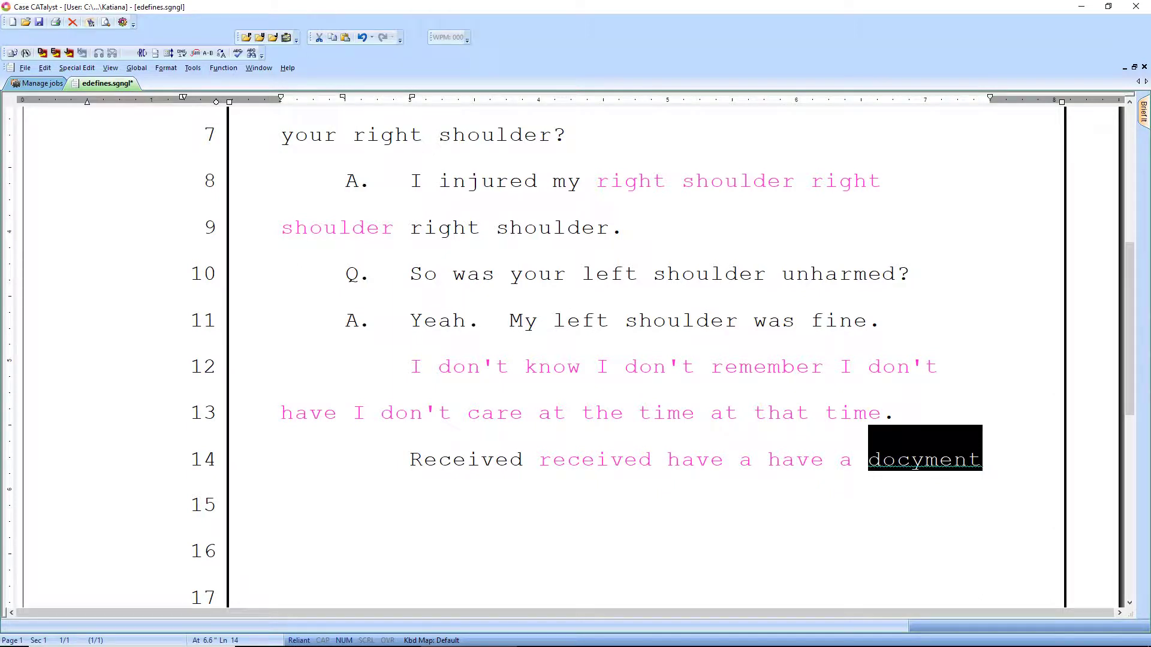
left_click(912, 459)
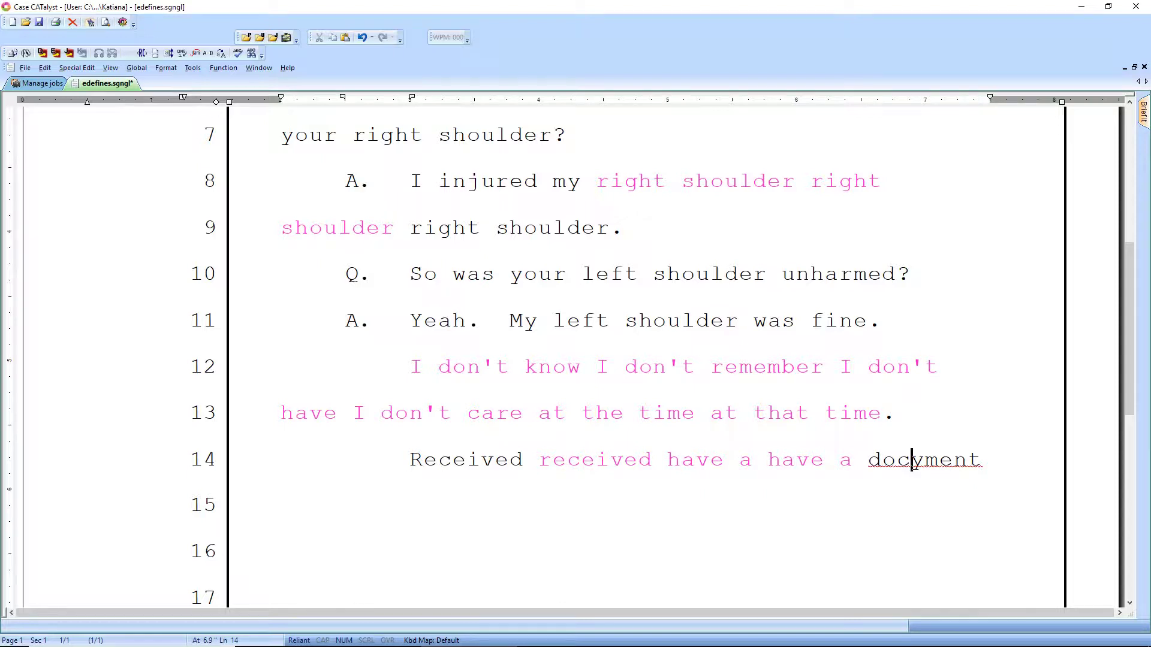
key("Left")
key("Left")
key("ctrl+Left")
key("ctrl+shift+Right")
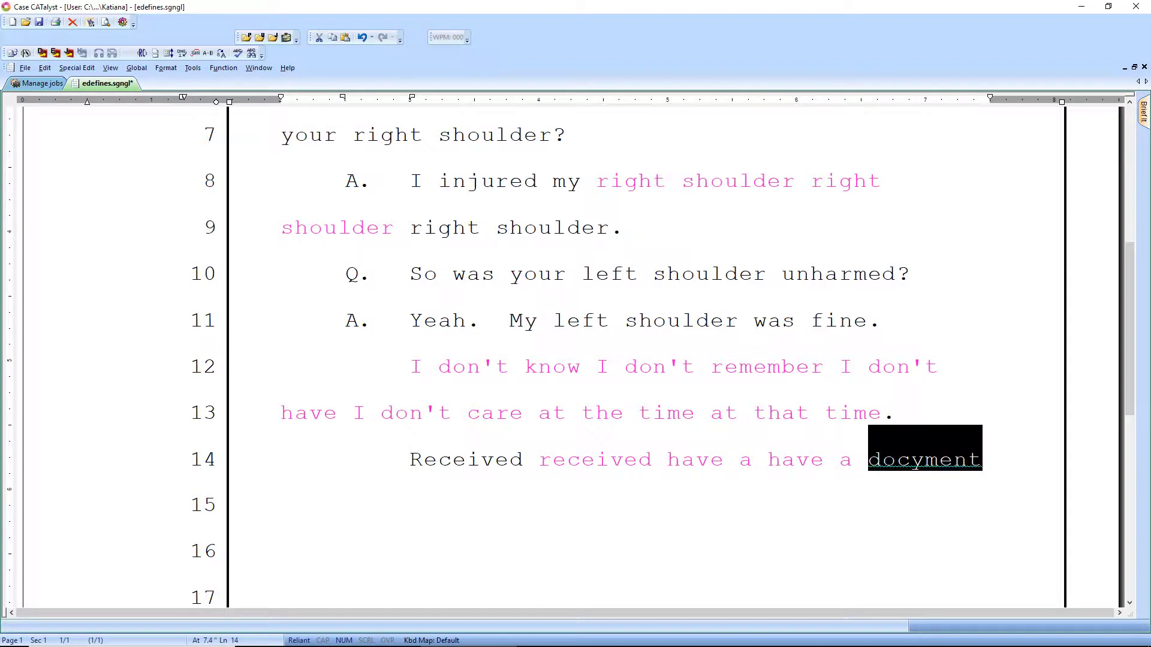
key("ctrl+g")
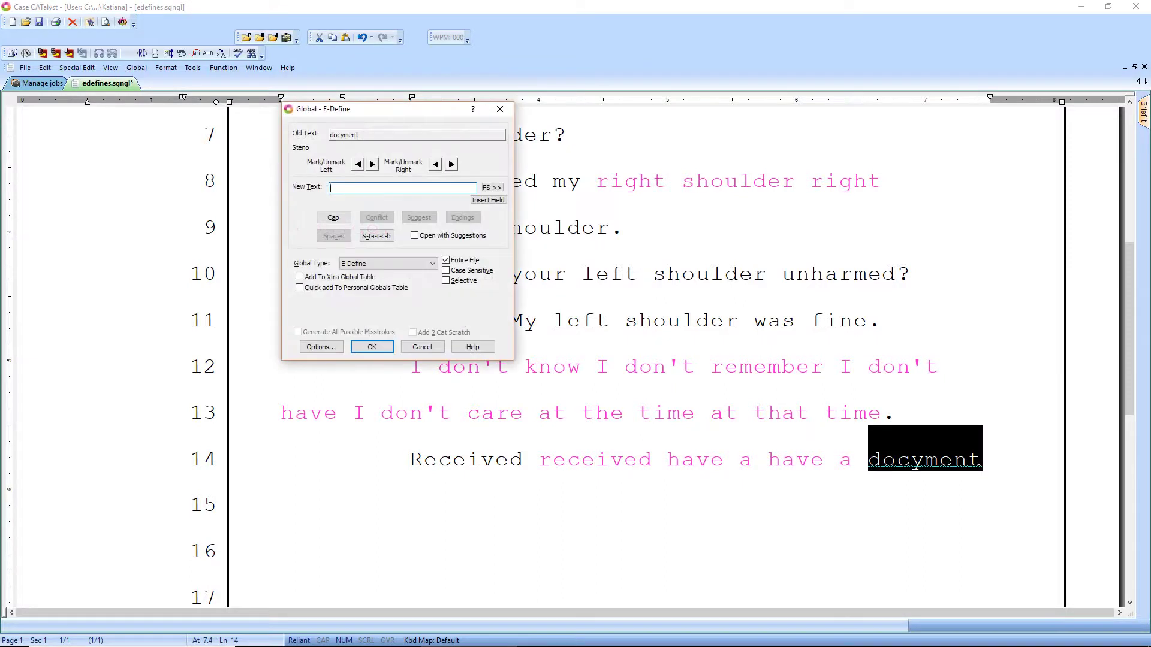
type("document")
key("alt+x")
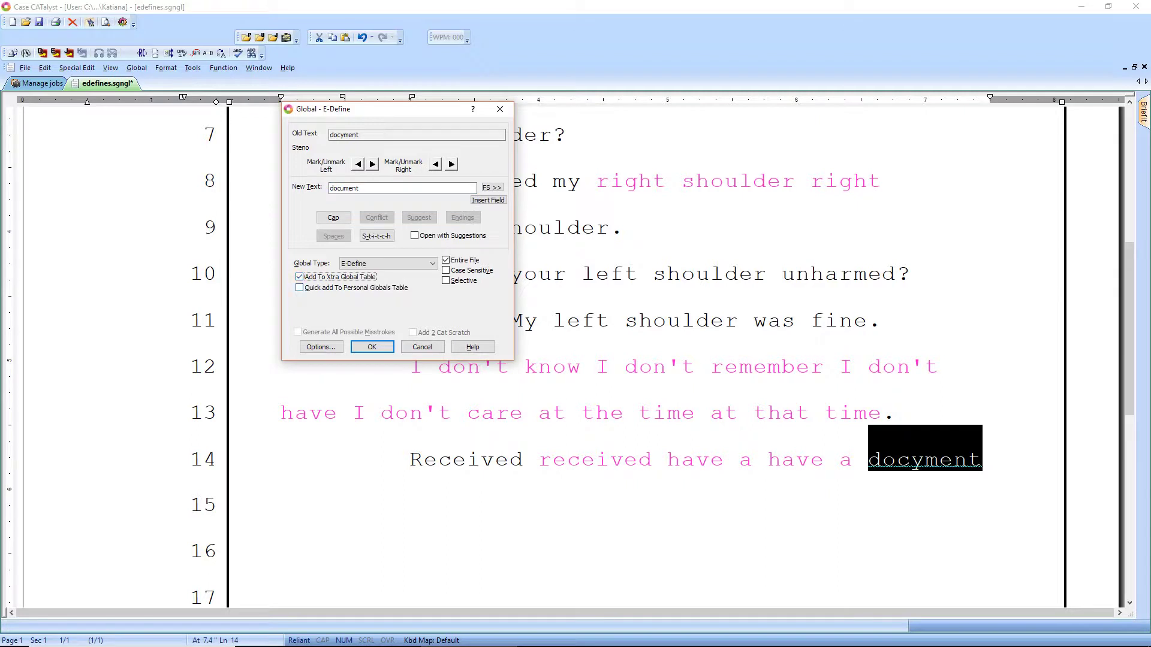
key("alt+q")
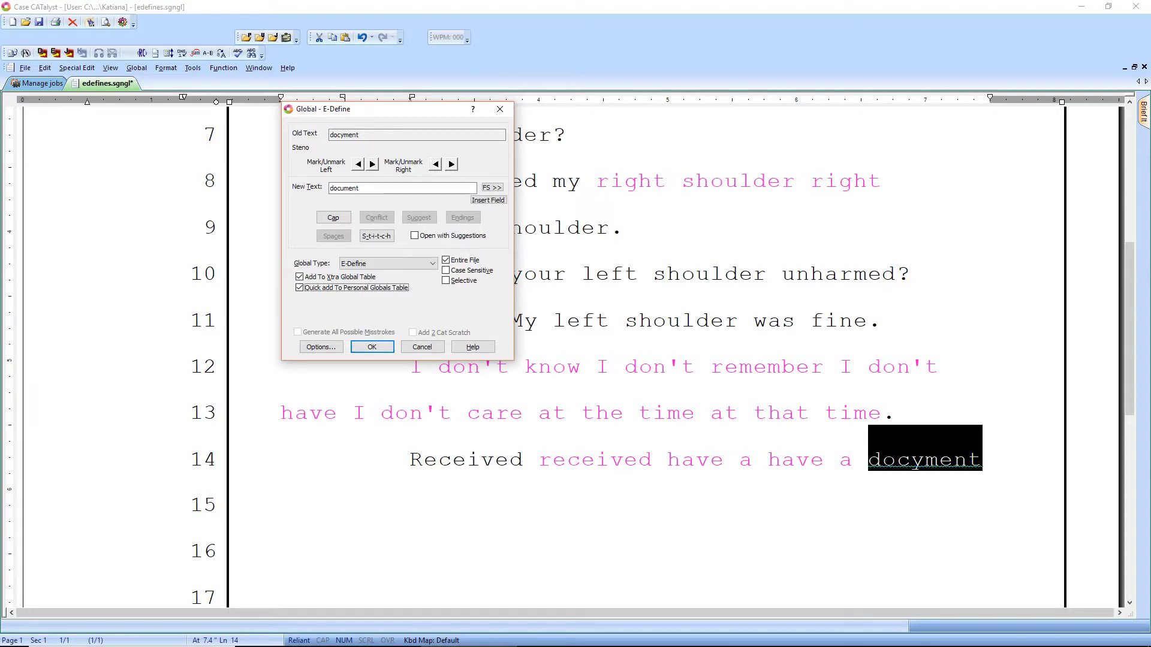
key("Return")
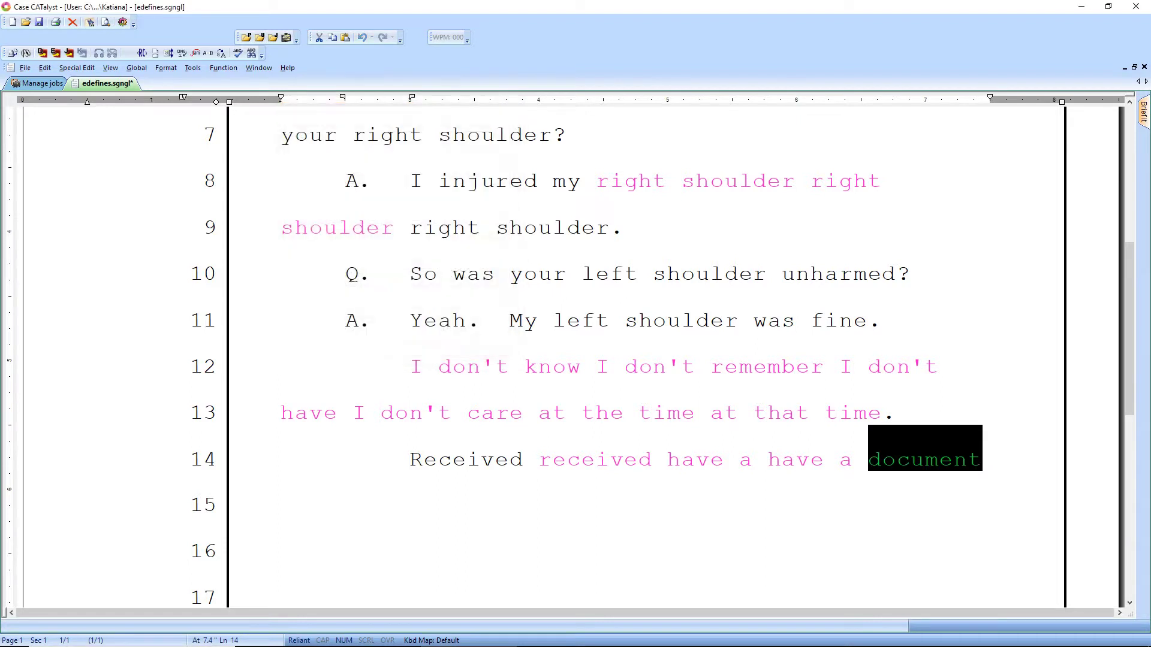
key("End")
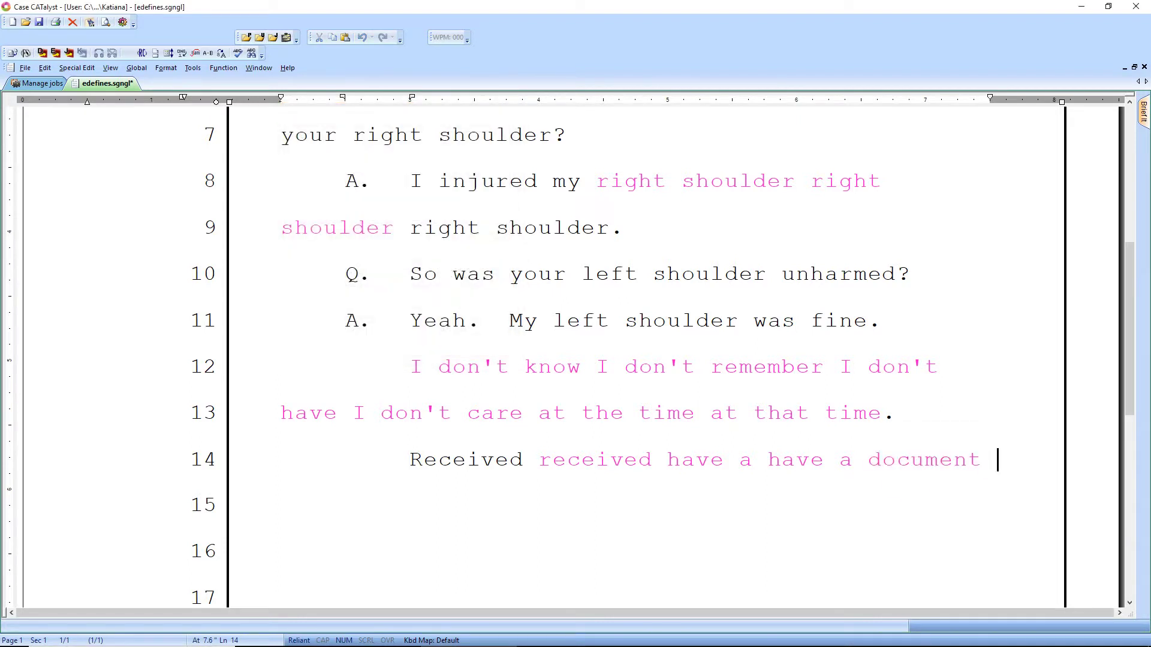